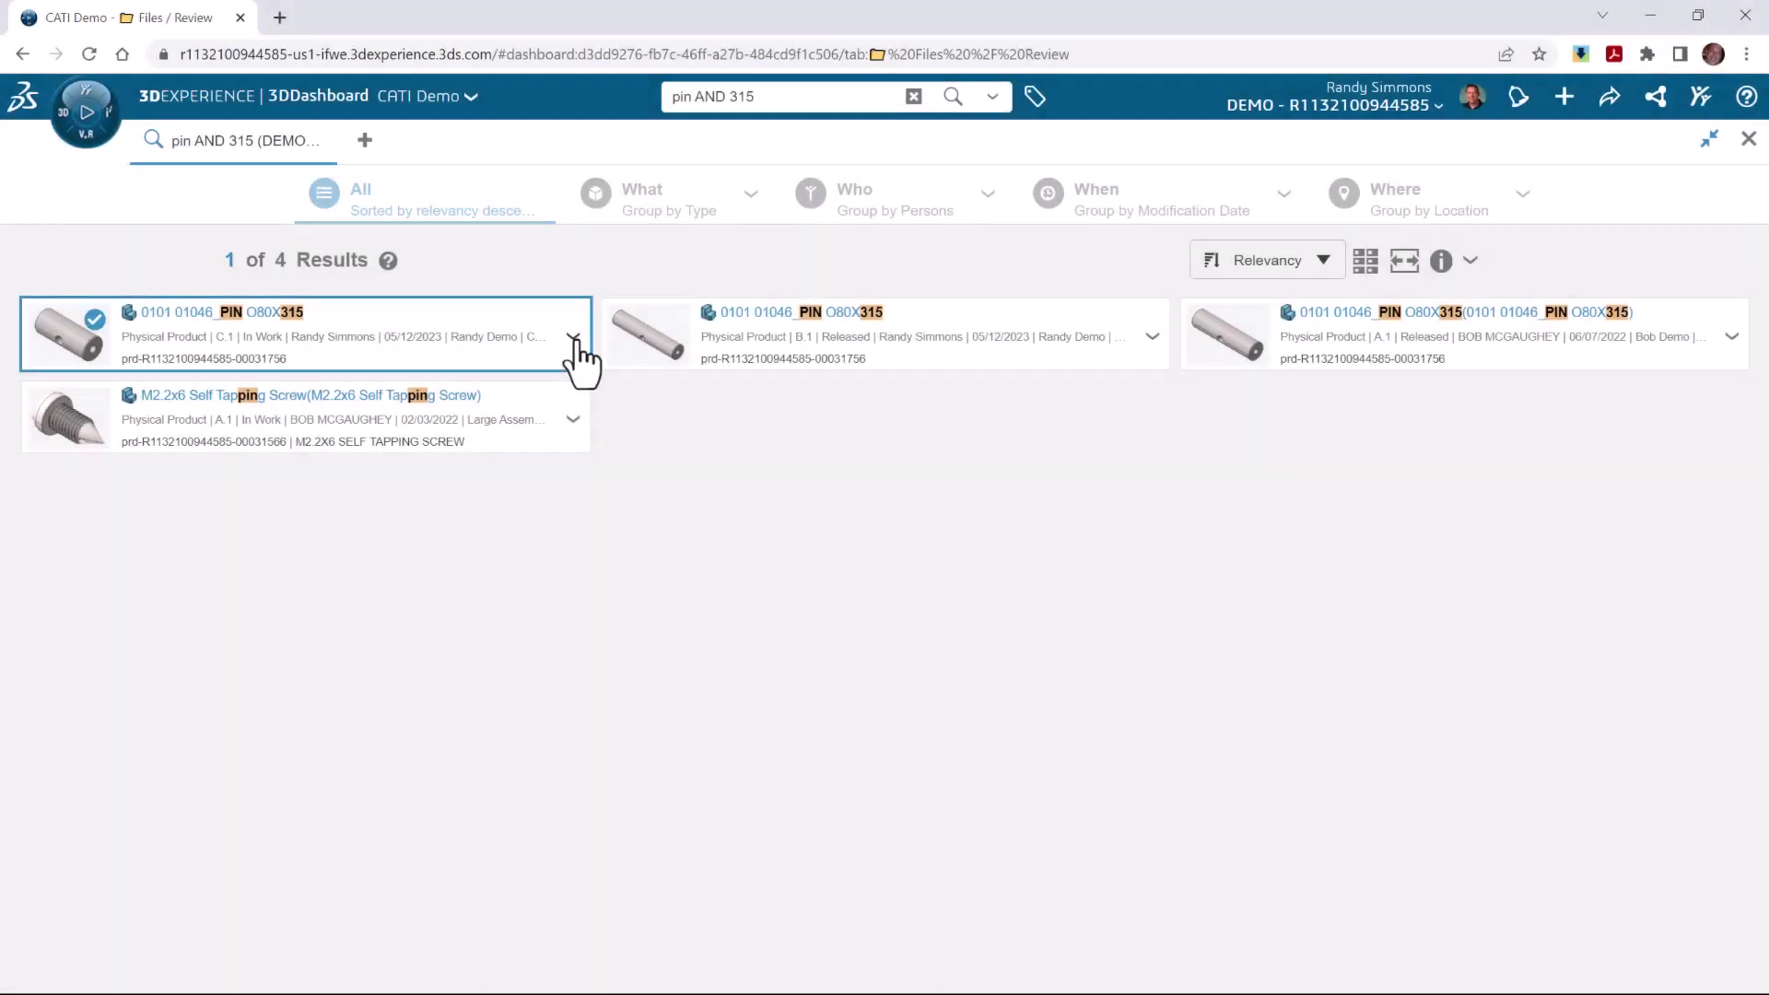
Bring up the actions menu for the C.1 pin result in the lifecycle widget.
click(574, 340)
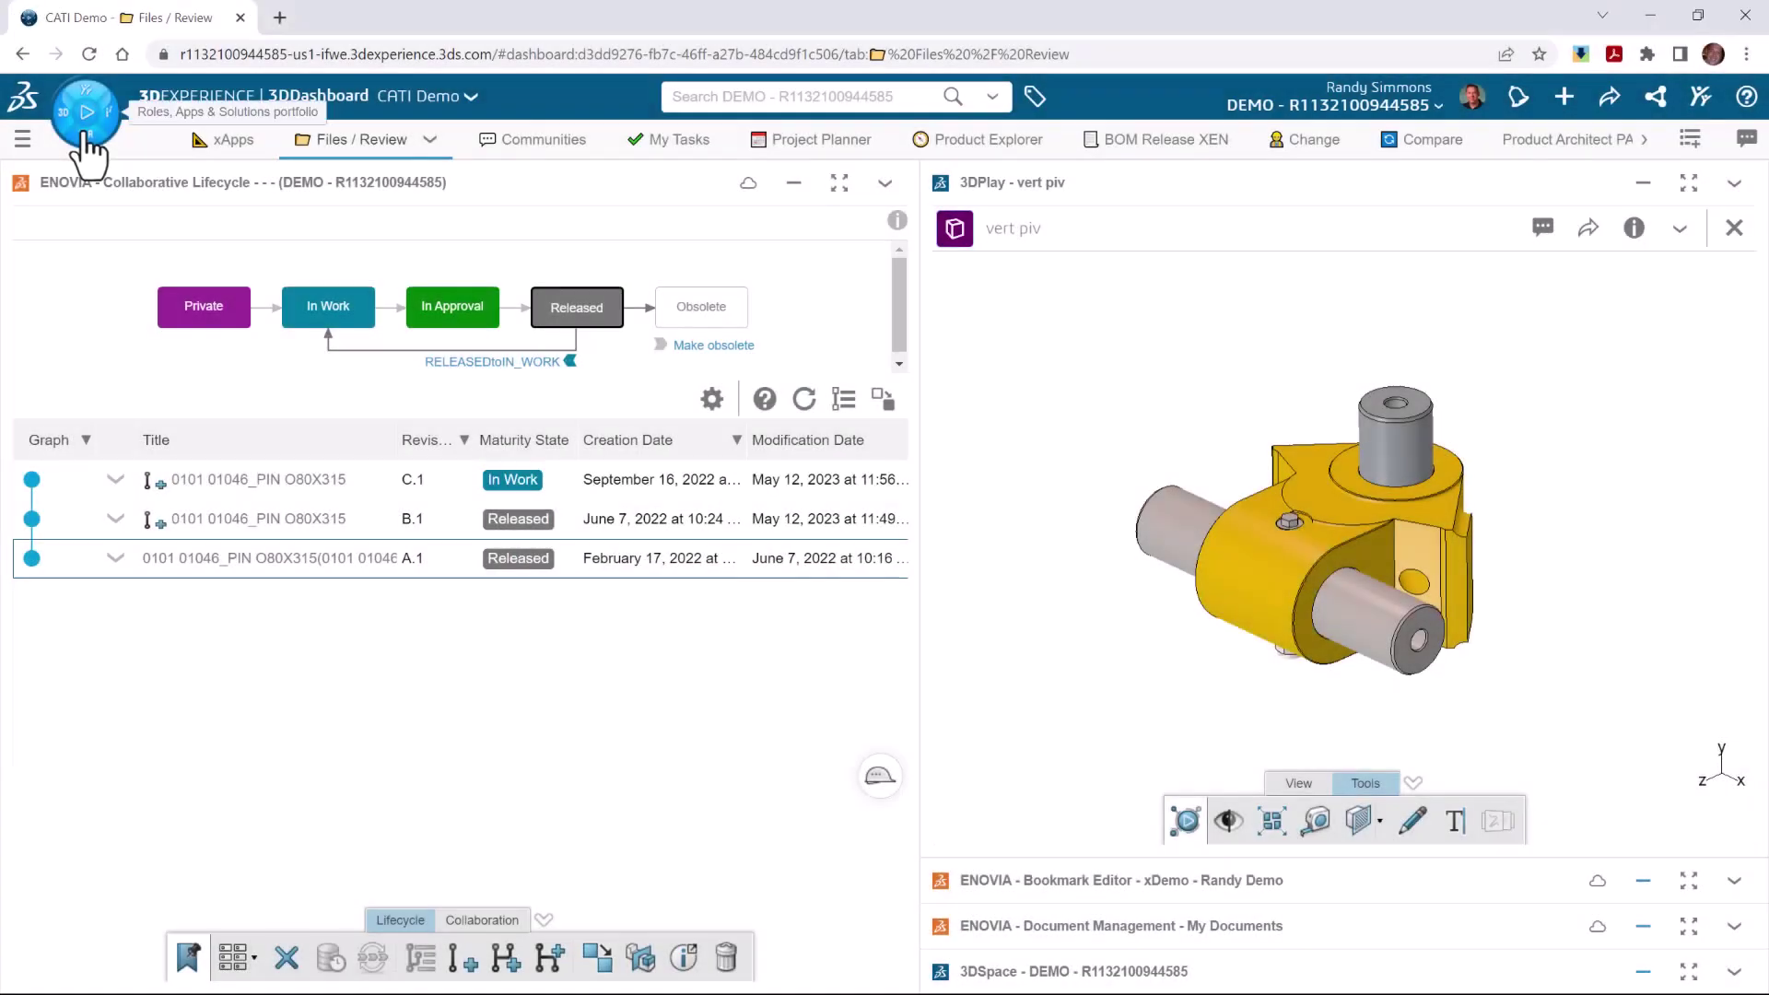
Add the Relations app to the dashboard from the Compass apps list and maximize its widget.
click(85, 128)
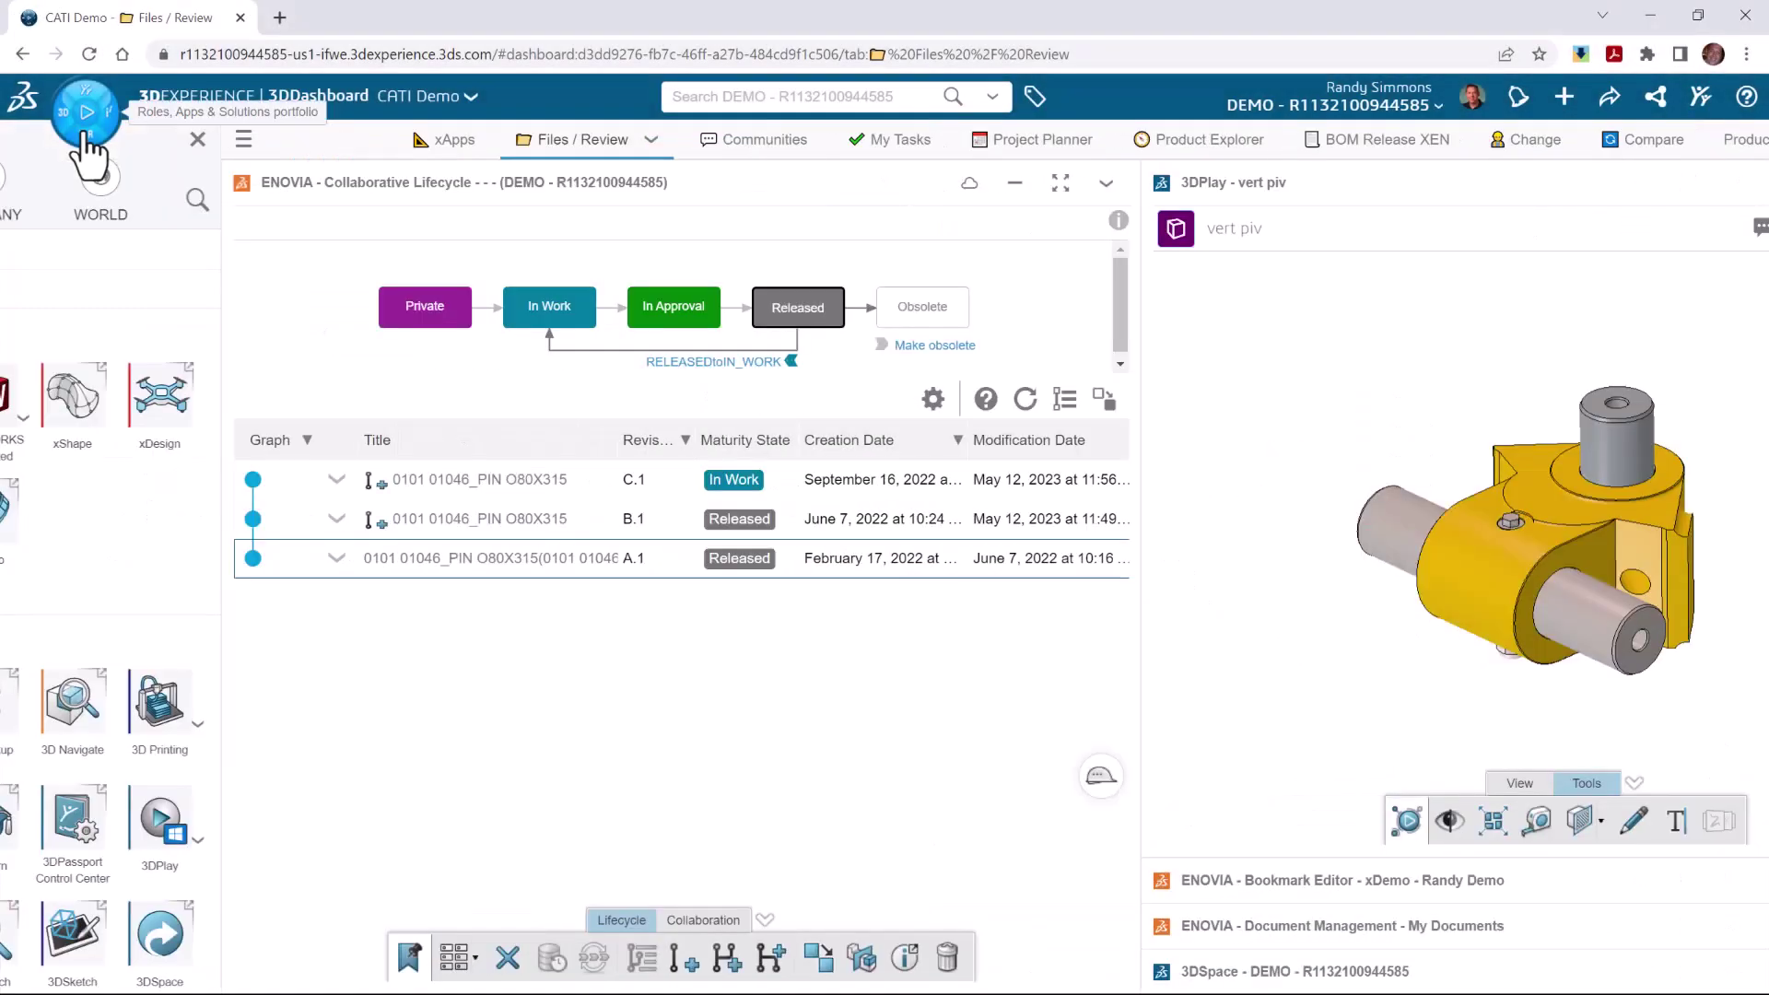
scroll(234, 623, down, 2)
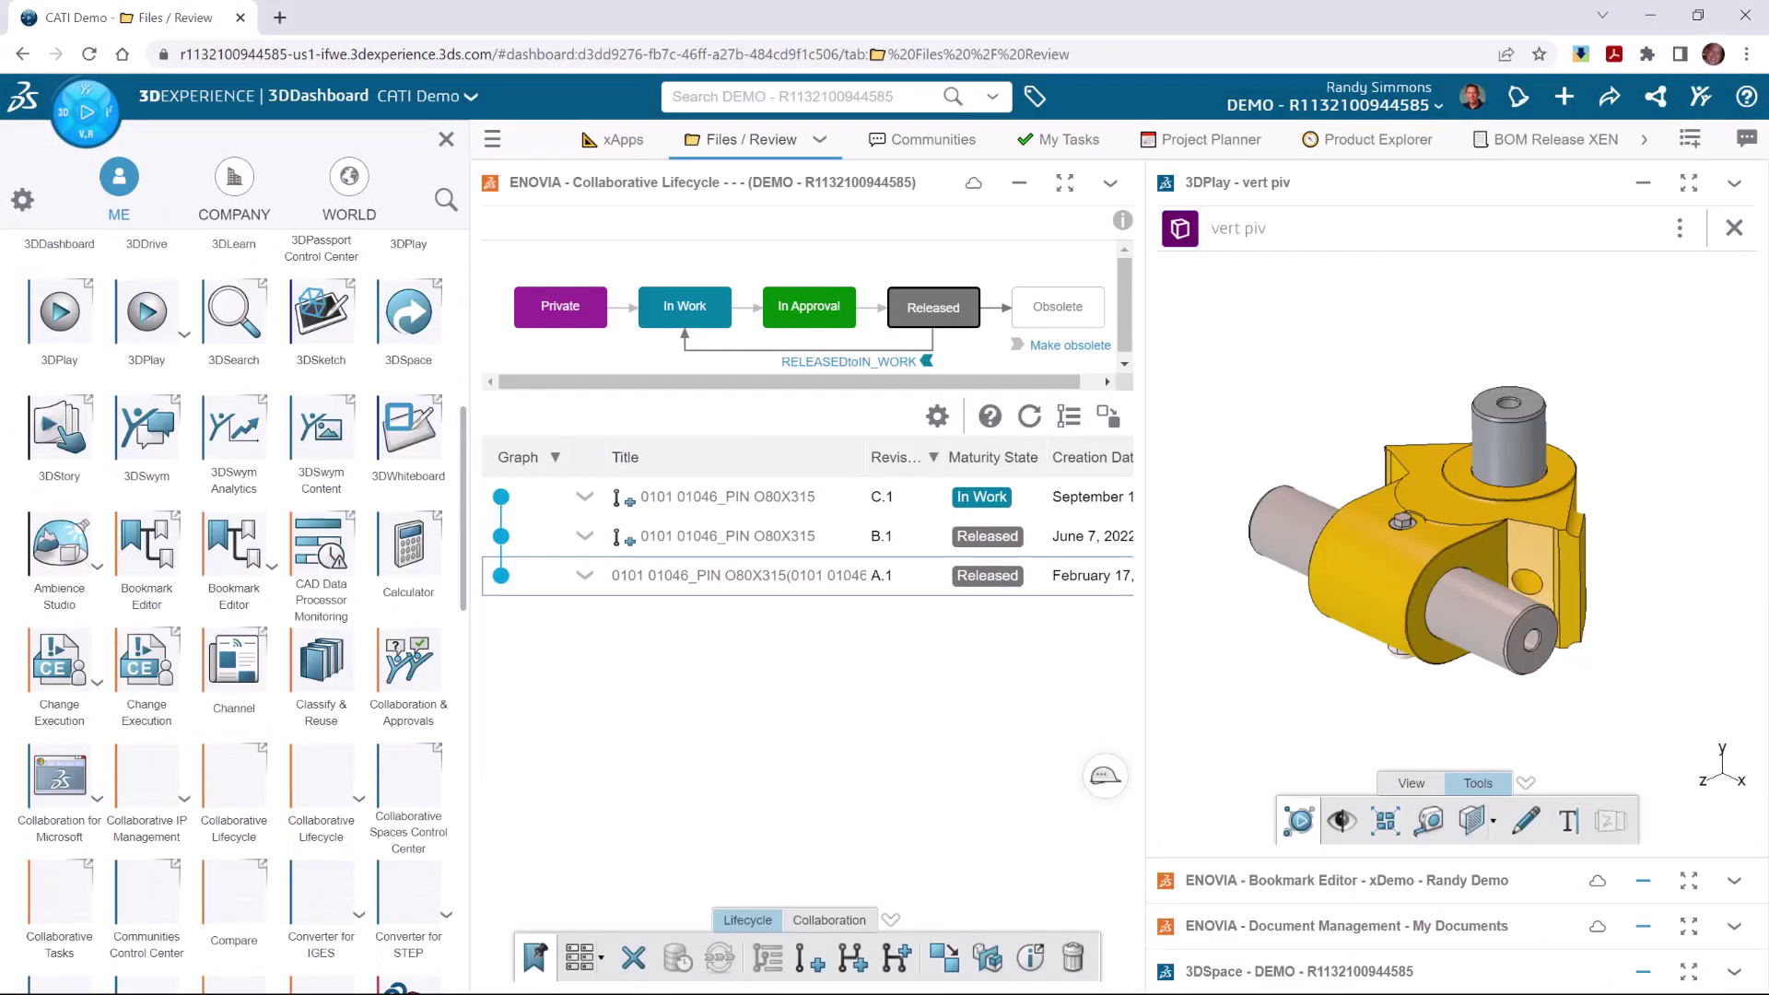
scroll(234, 623, down, 3)
scroll(235, 623, down, 3)
scroll(235, 623, down, 3)
scroll(236, 623, down, 3)
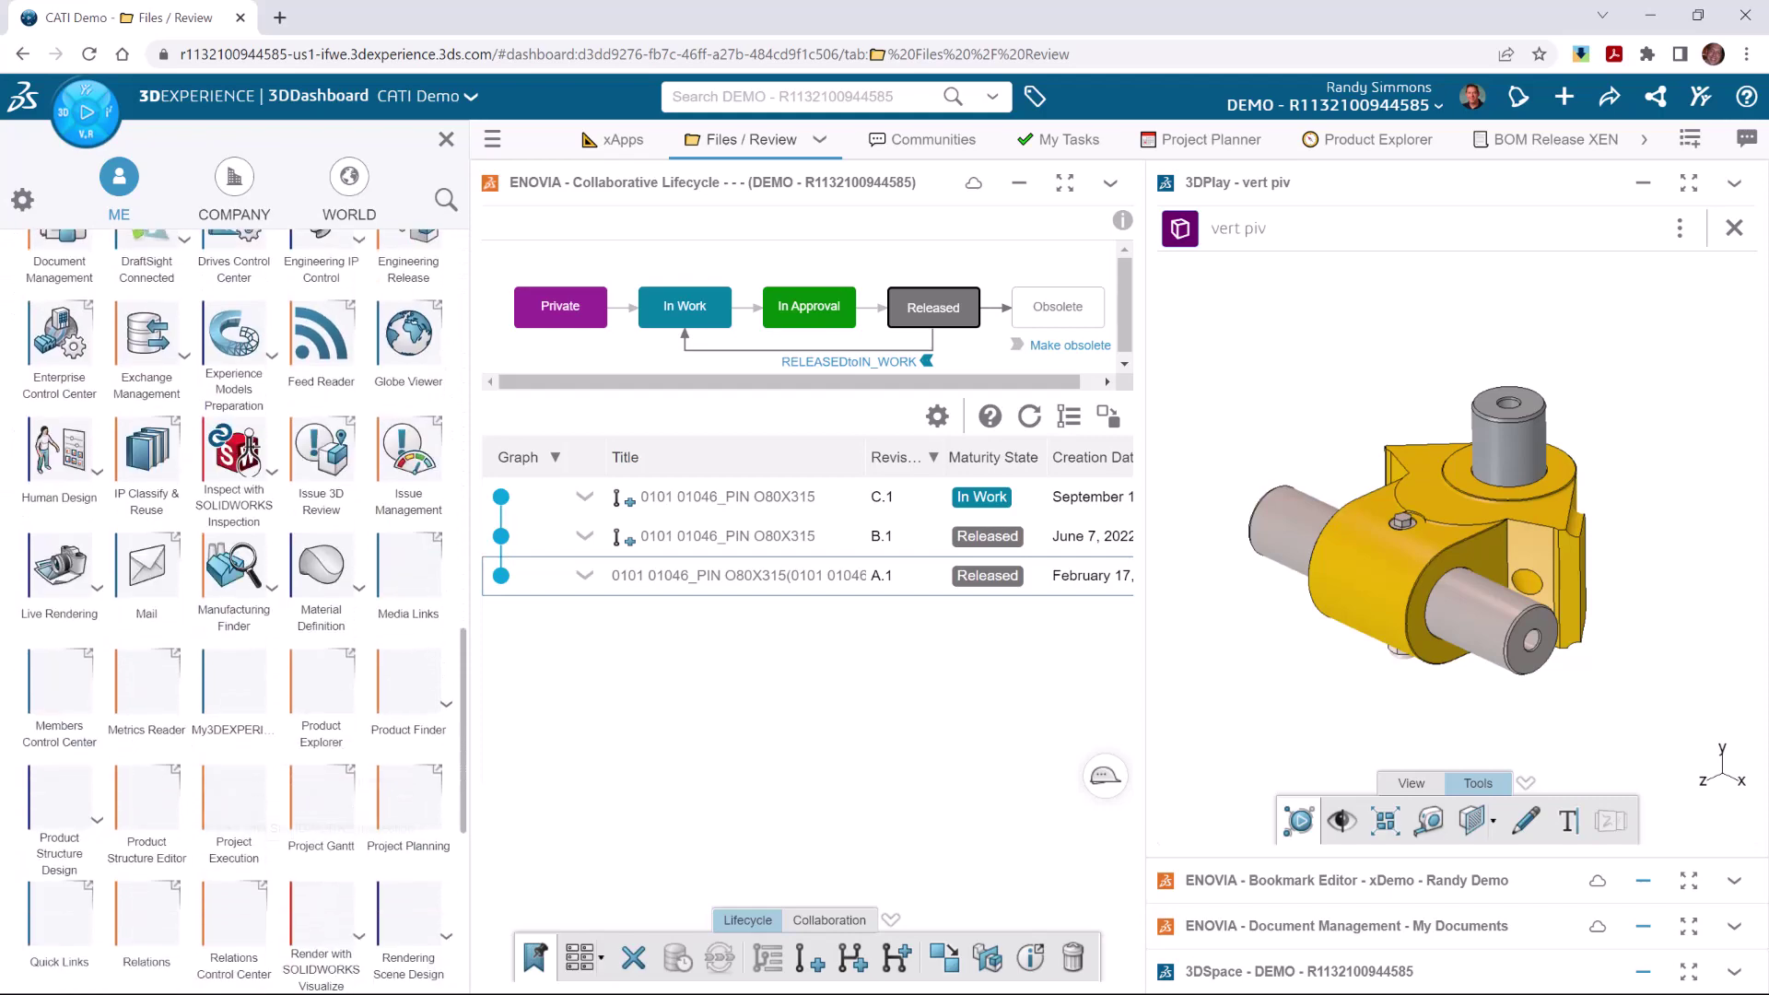
scroll(234, 622, down, 3)
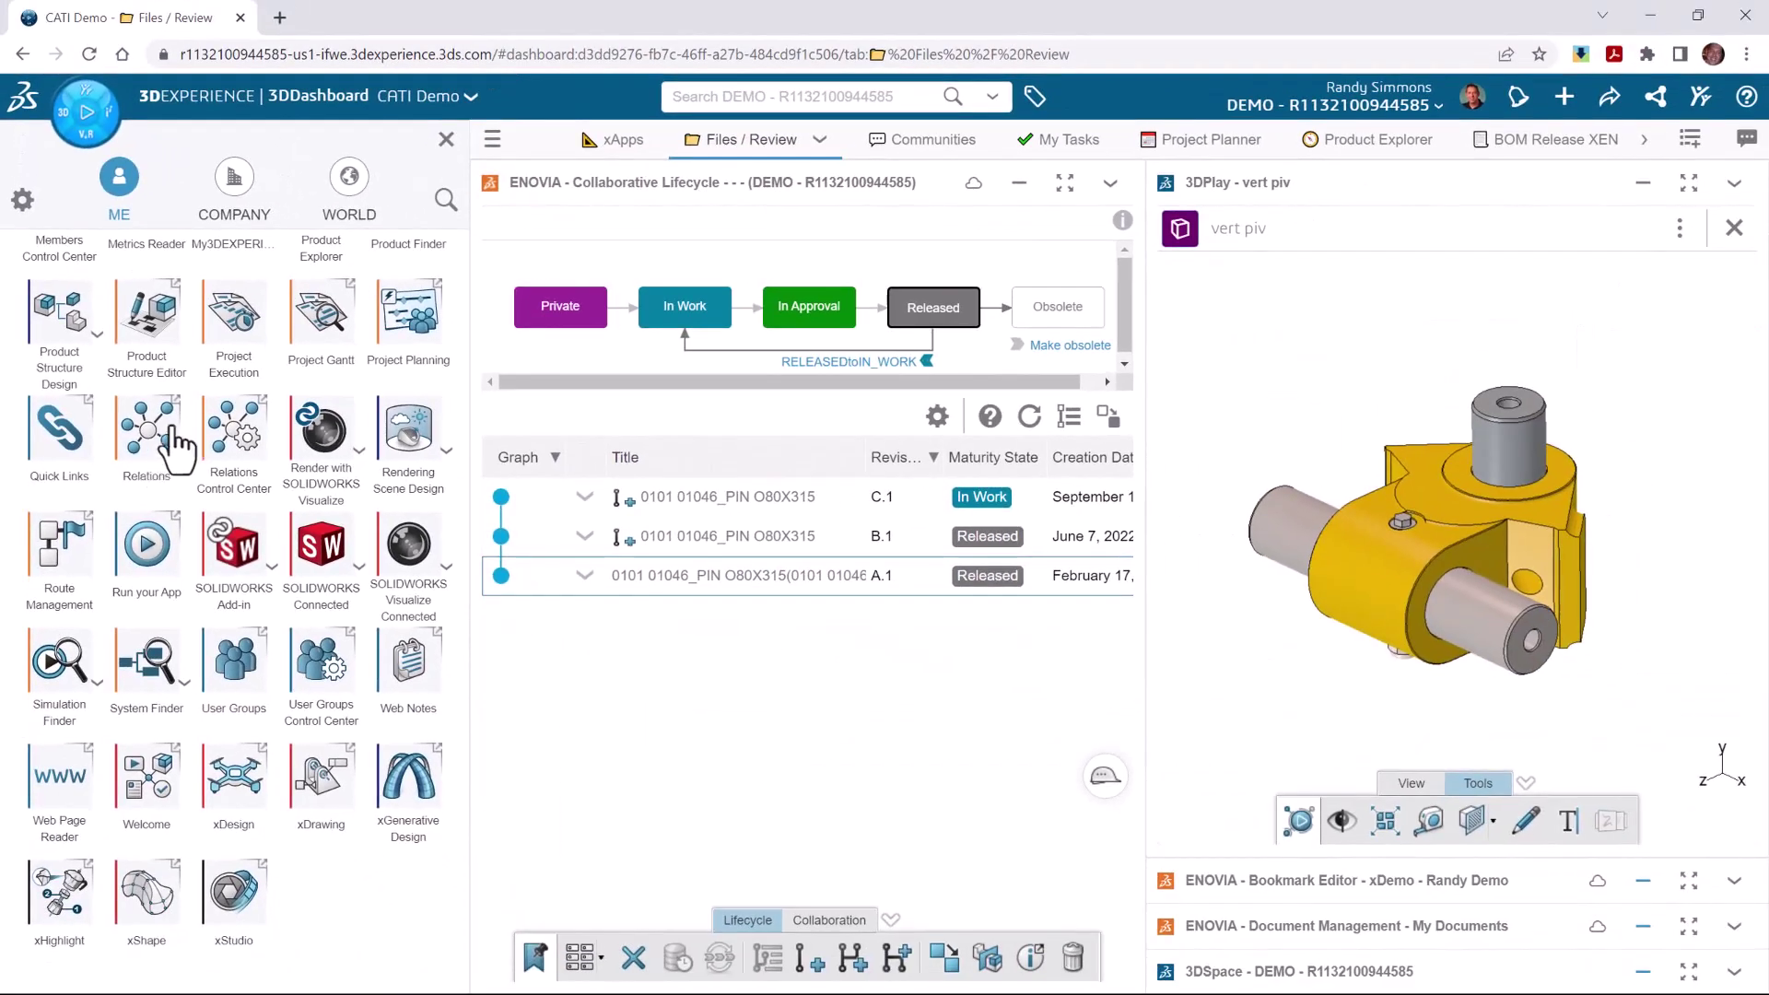
drag(173, 440, 737, 307)
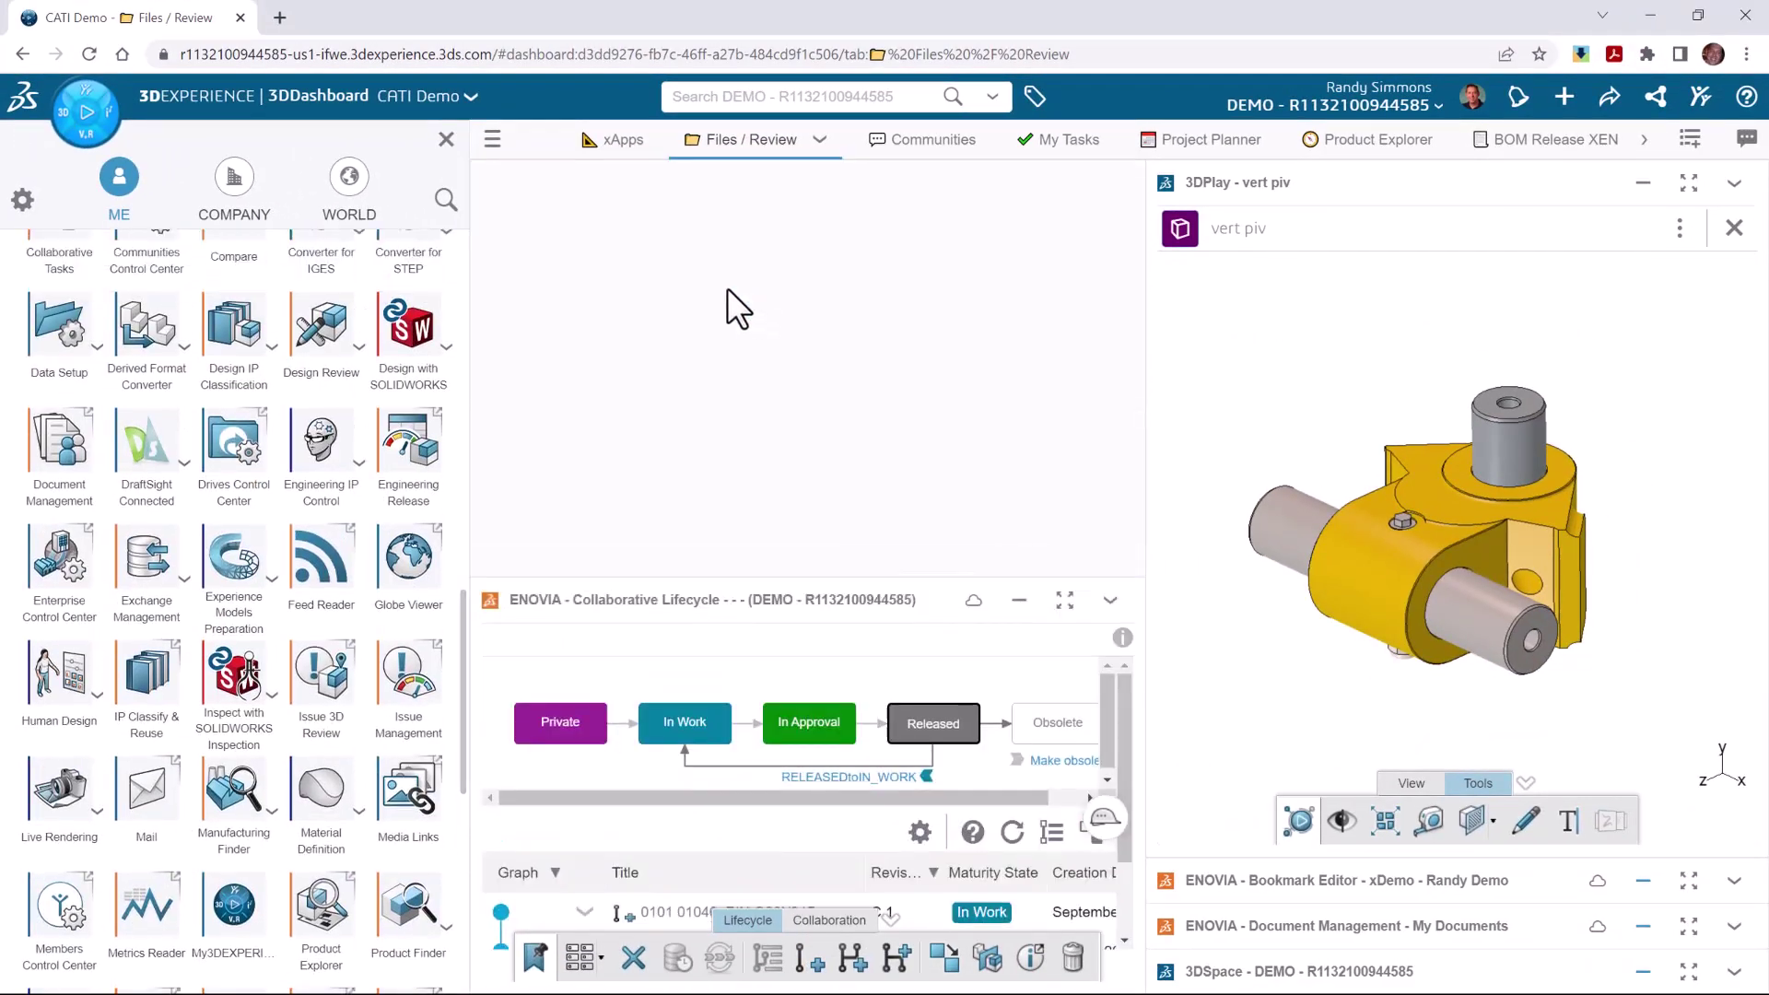
click(445, 140)
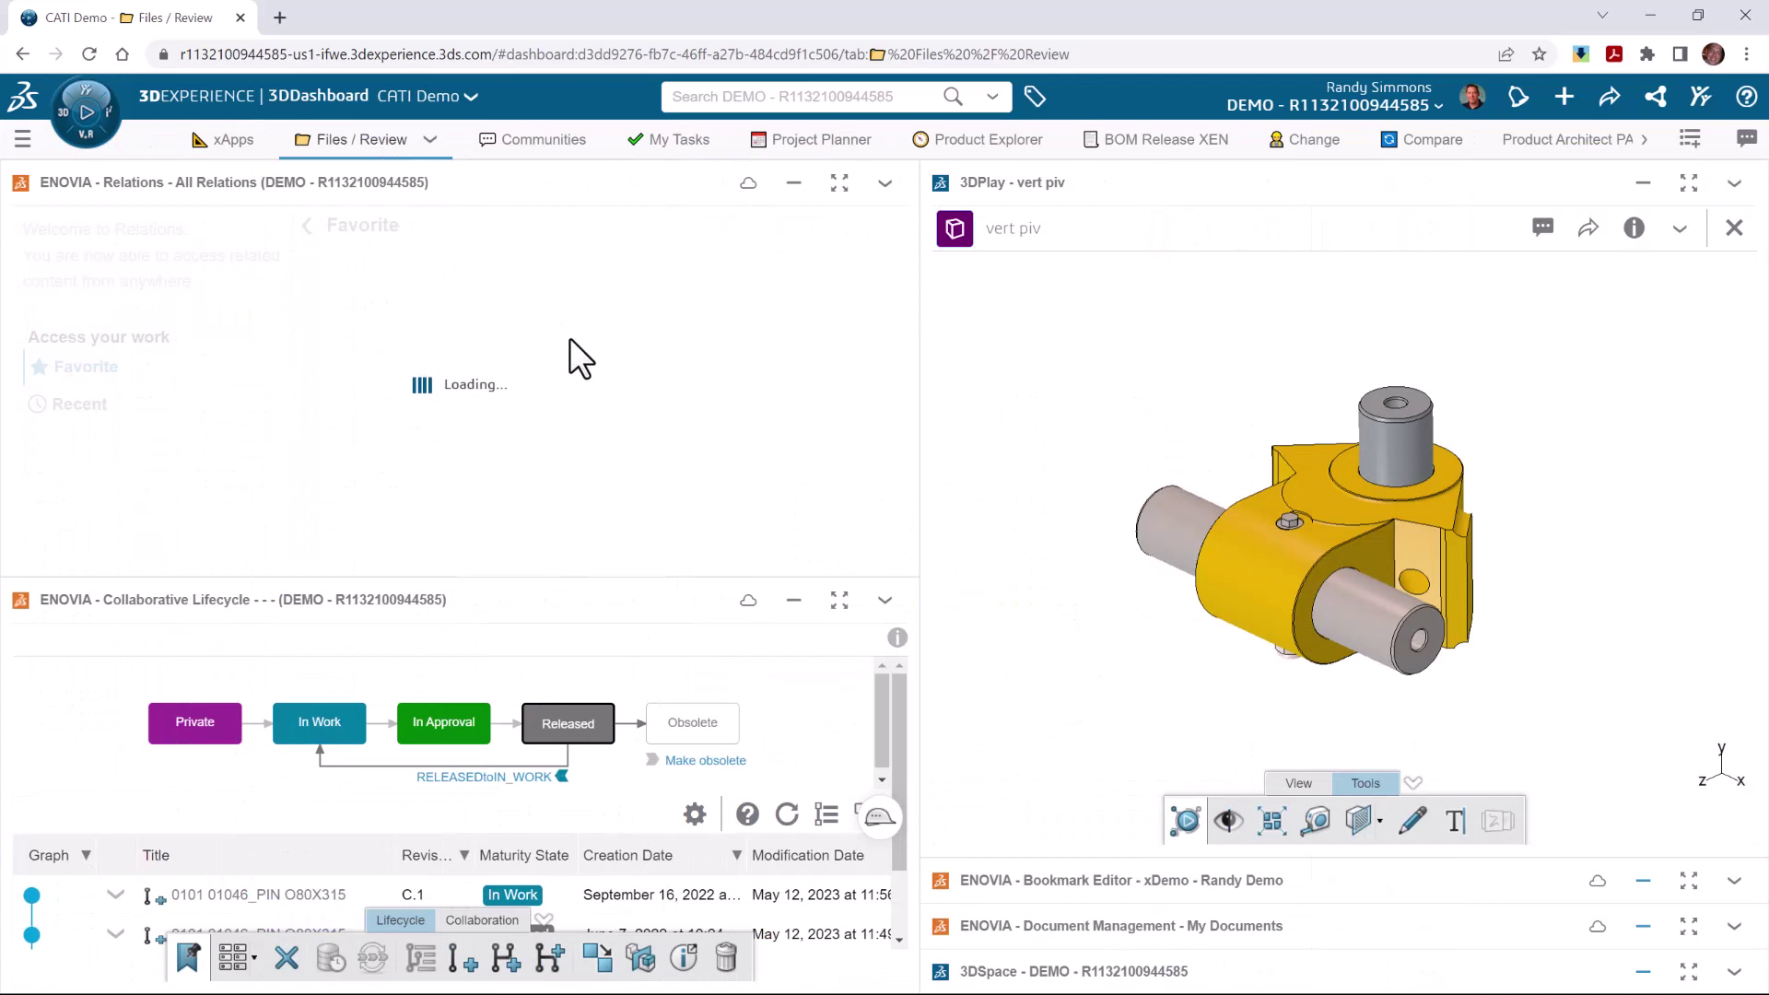
double_click(589, 188)
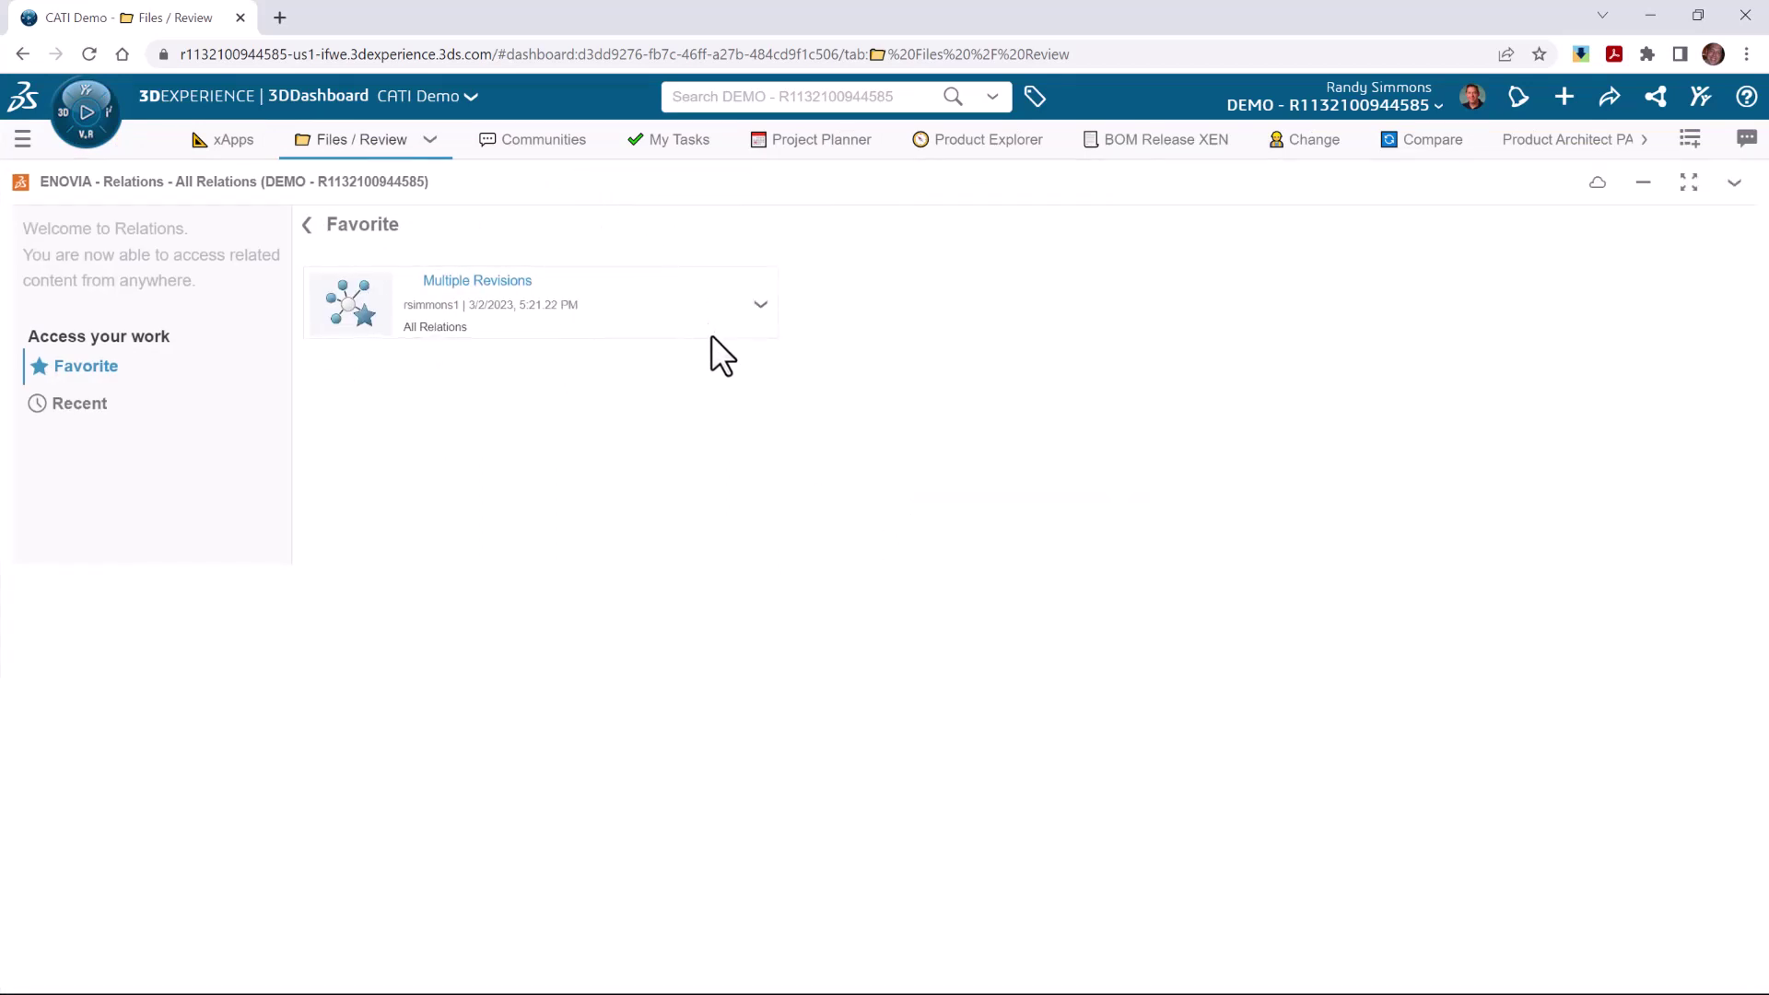
Rerun the recent 'pin AND 315' search from the top search box.
click(889, 97)
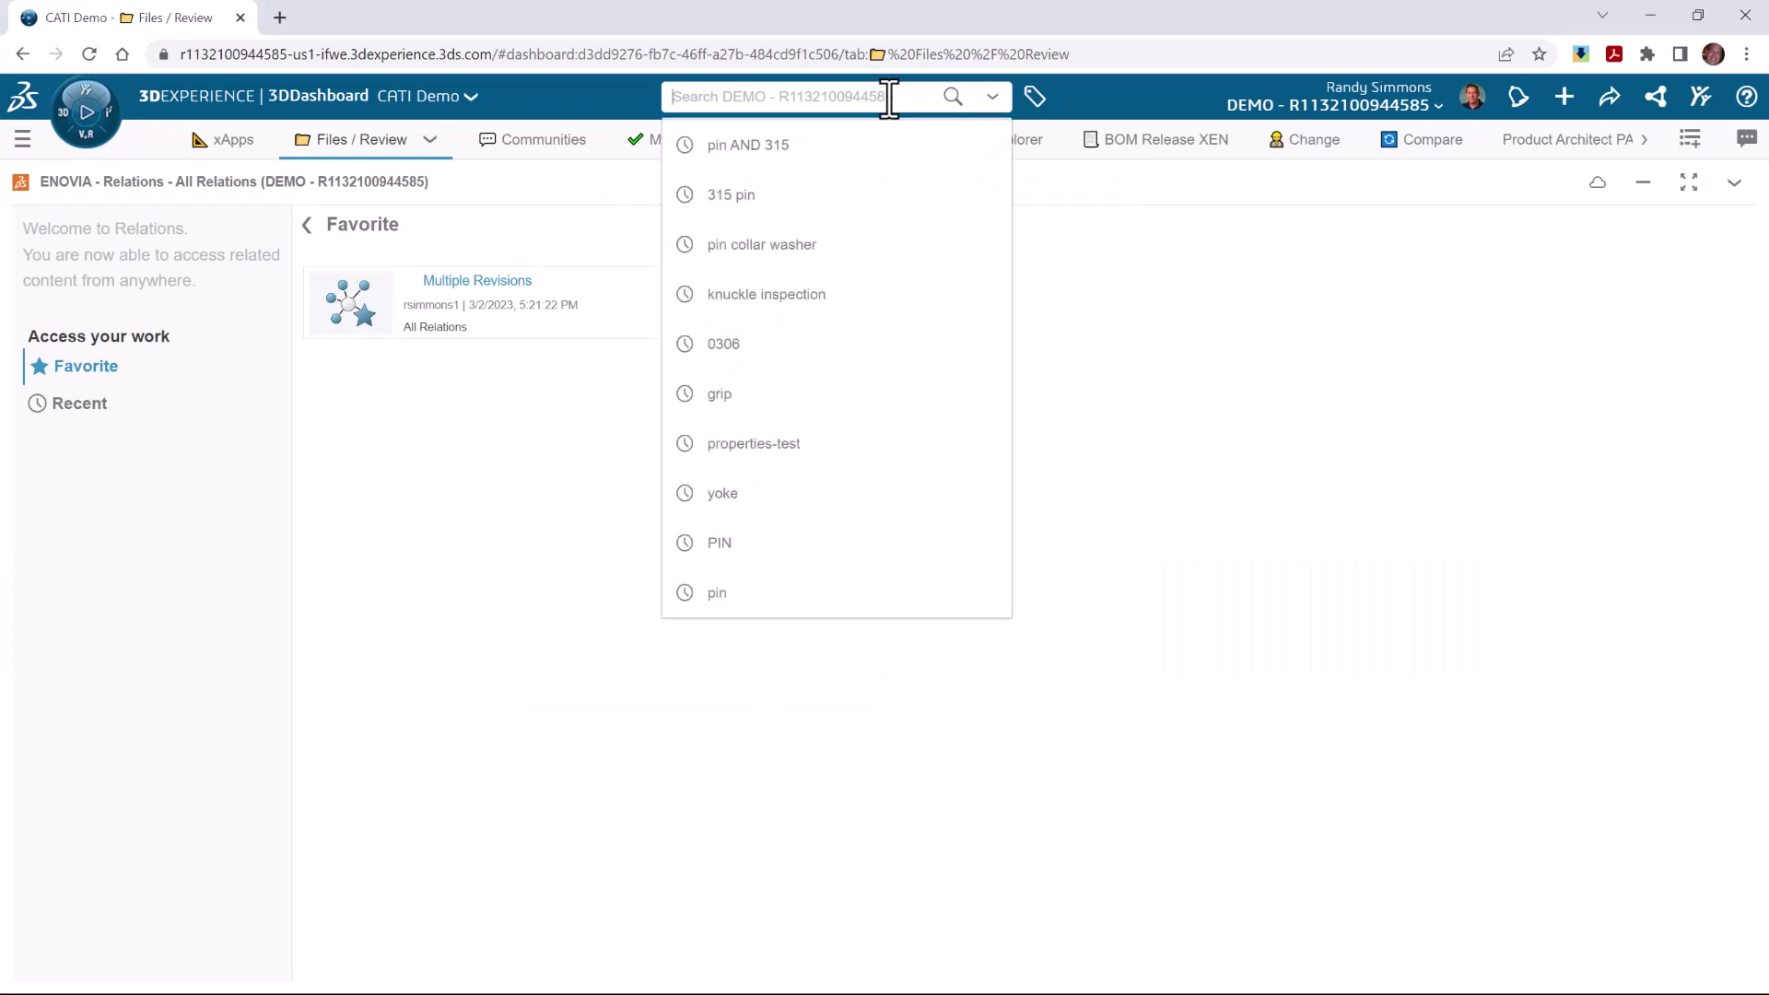
click(841, 167)
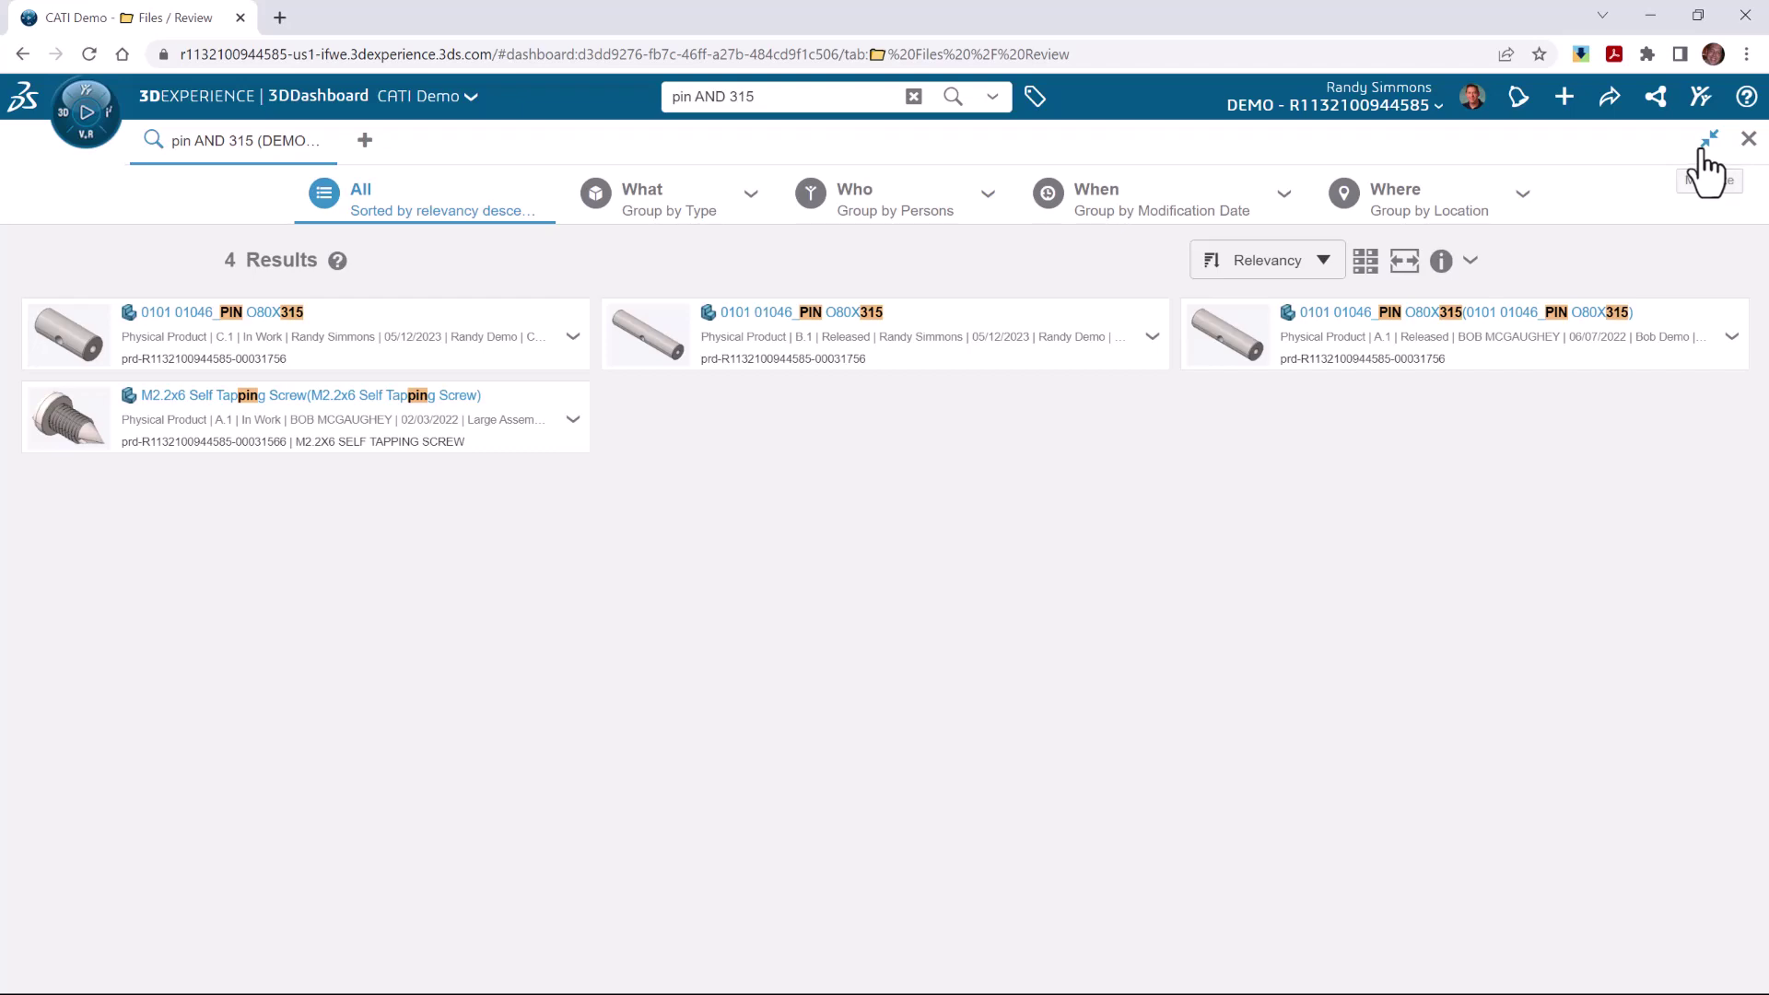
Dock the search results as a side panel and drop the C.1 pin onto the Relations canvas.
click(1706, 144)
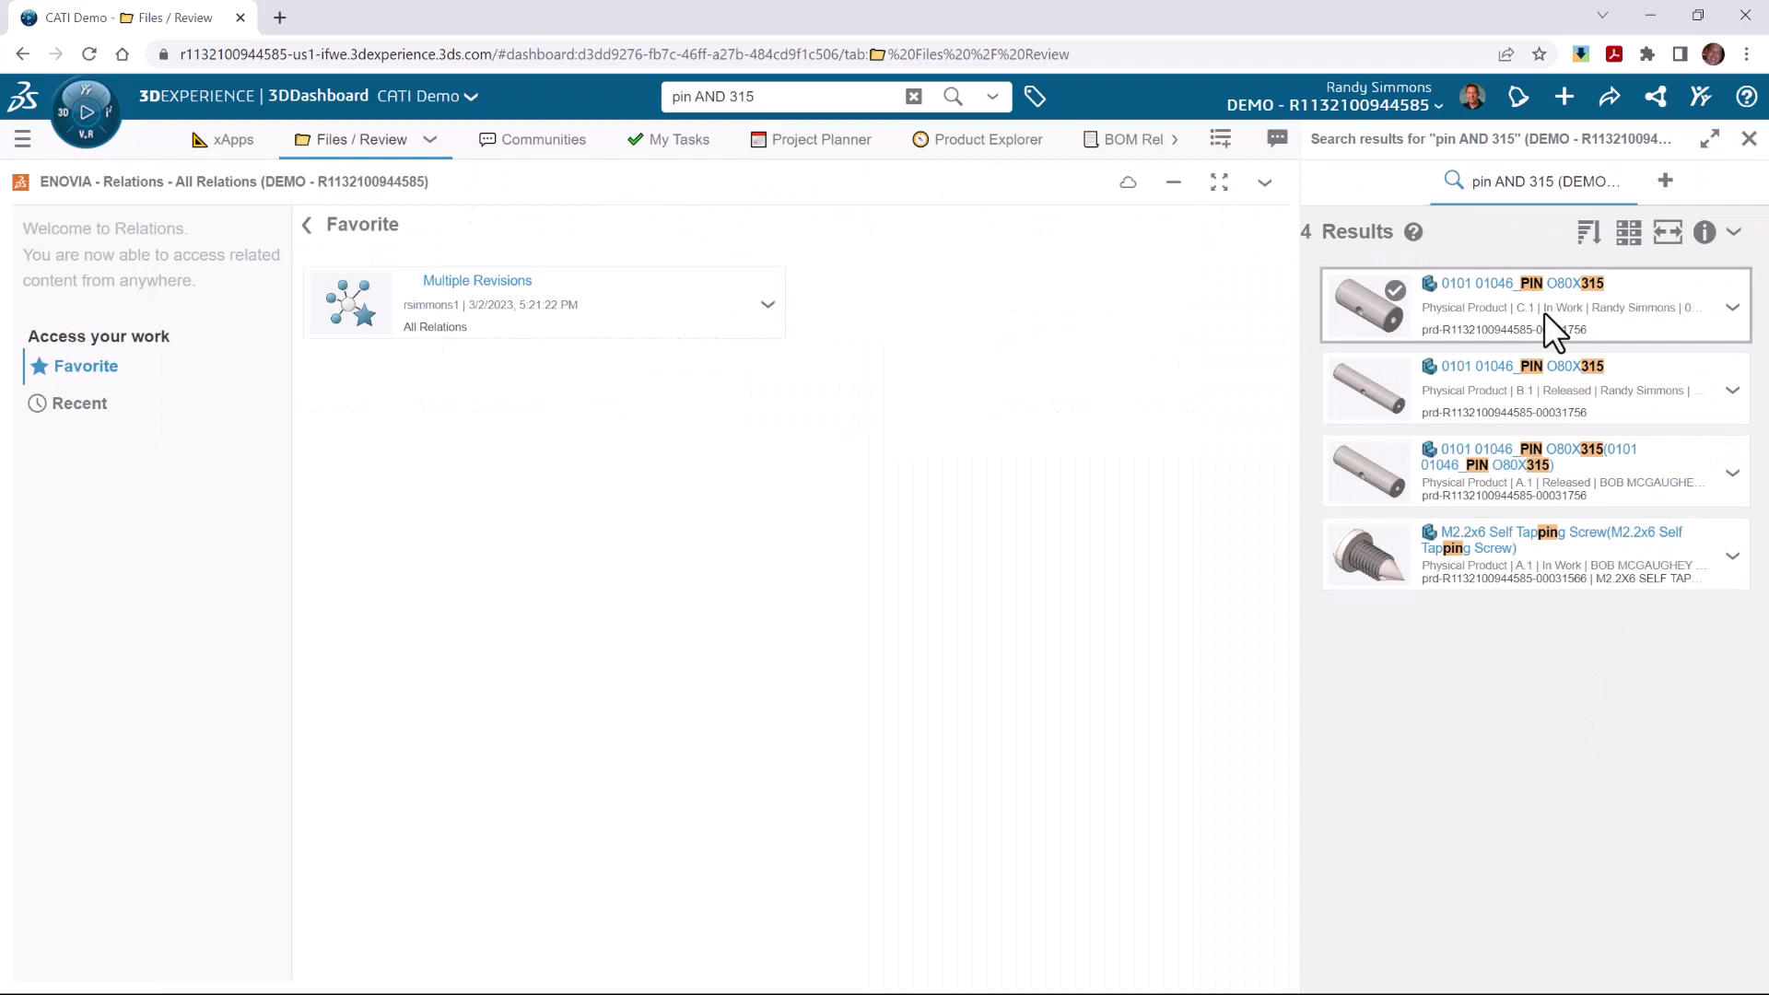
mouse_move(1544, 310)
mouse_down()
mouse_move(983, 371)
mouse_move(852, 419)
mouse_up()
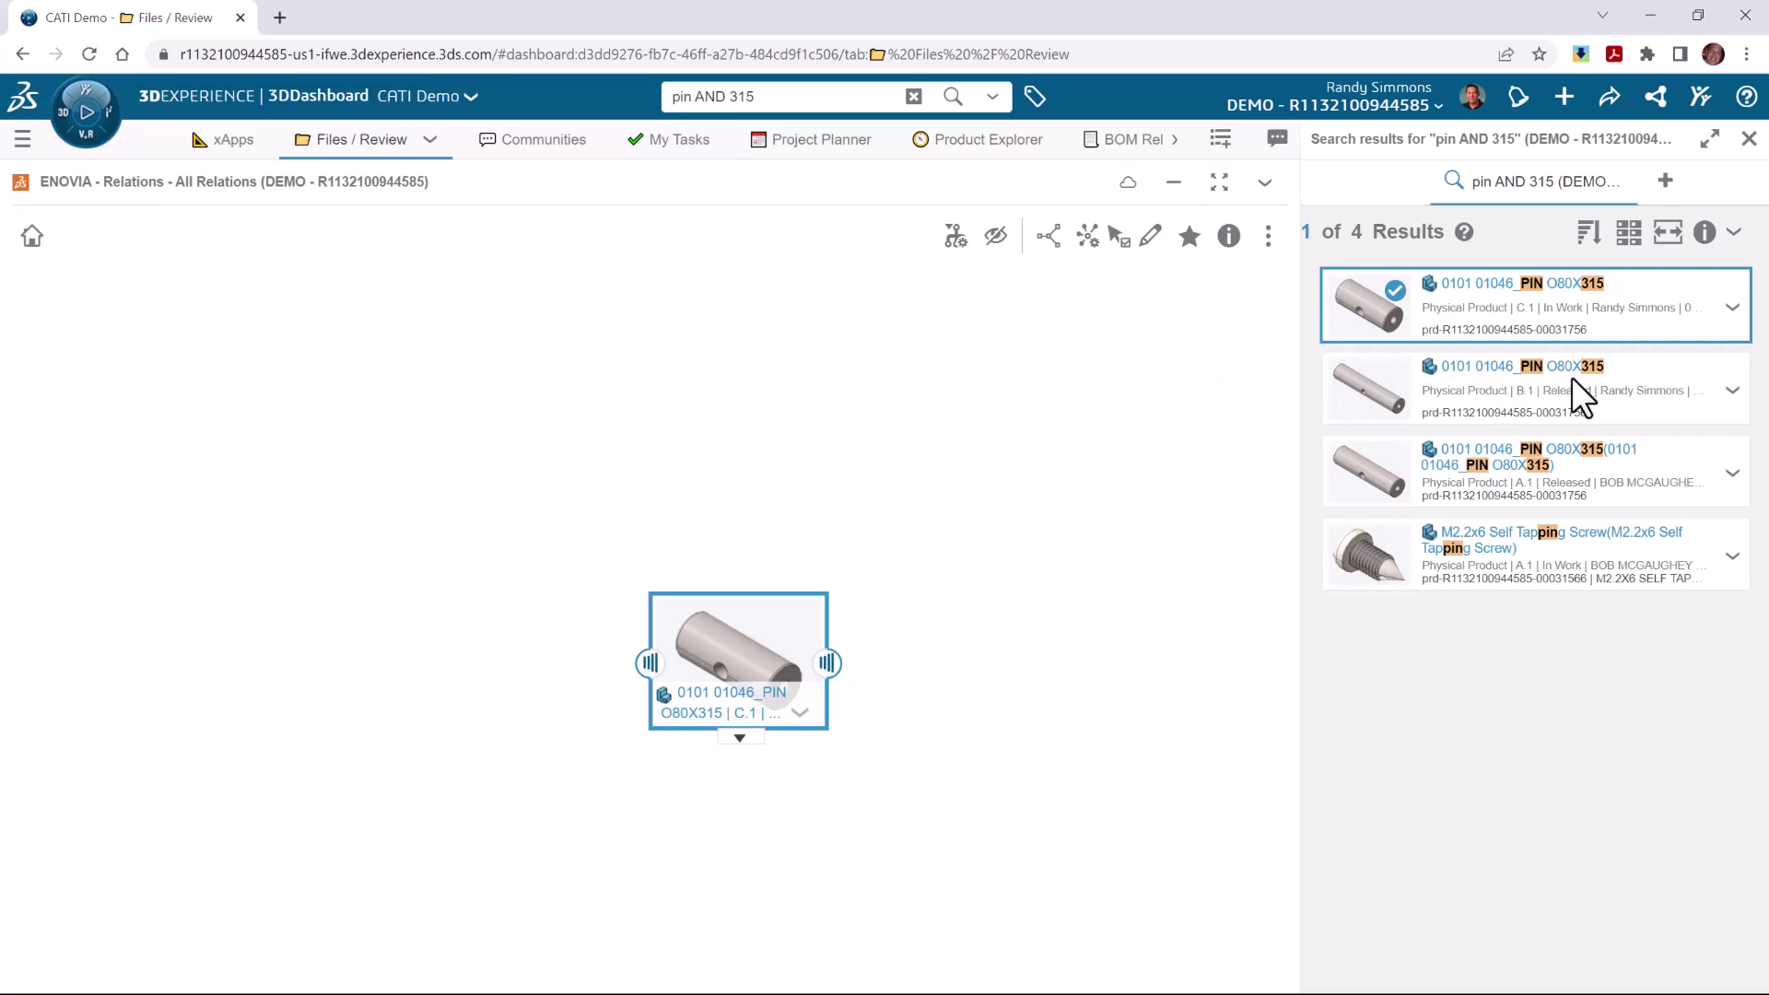
Drag the B.1 and A.1 pin results onto the Relations canvas.
mouse_move(1572, 378)
mouse_down()
mouse_move(1576, 397)
mouse_move(867, 709)
mouse_up()
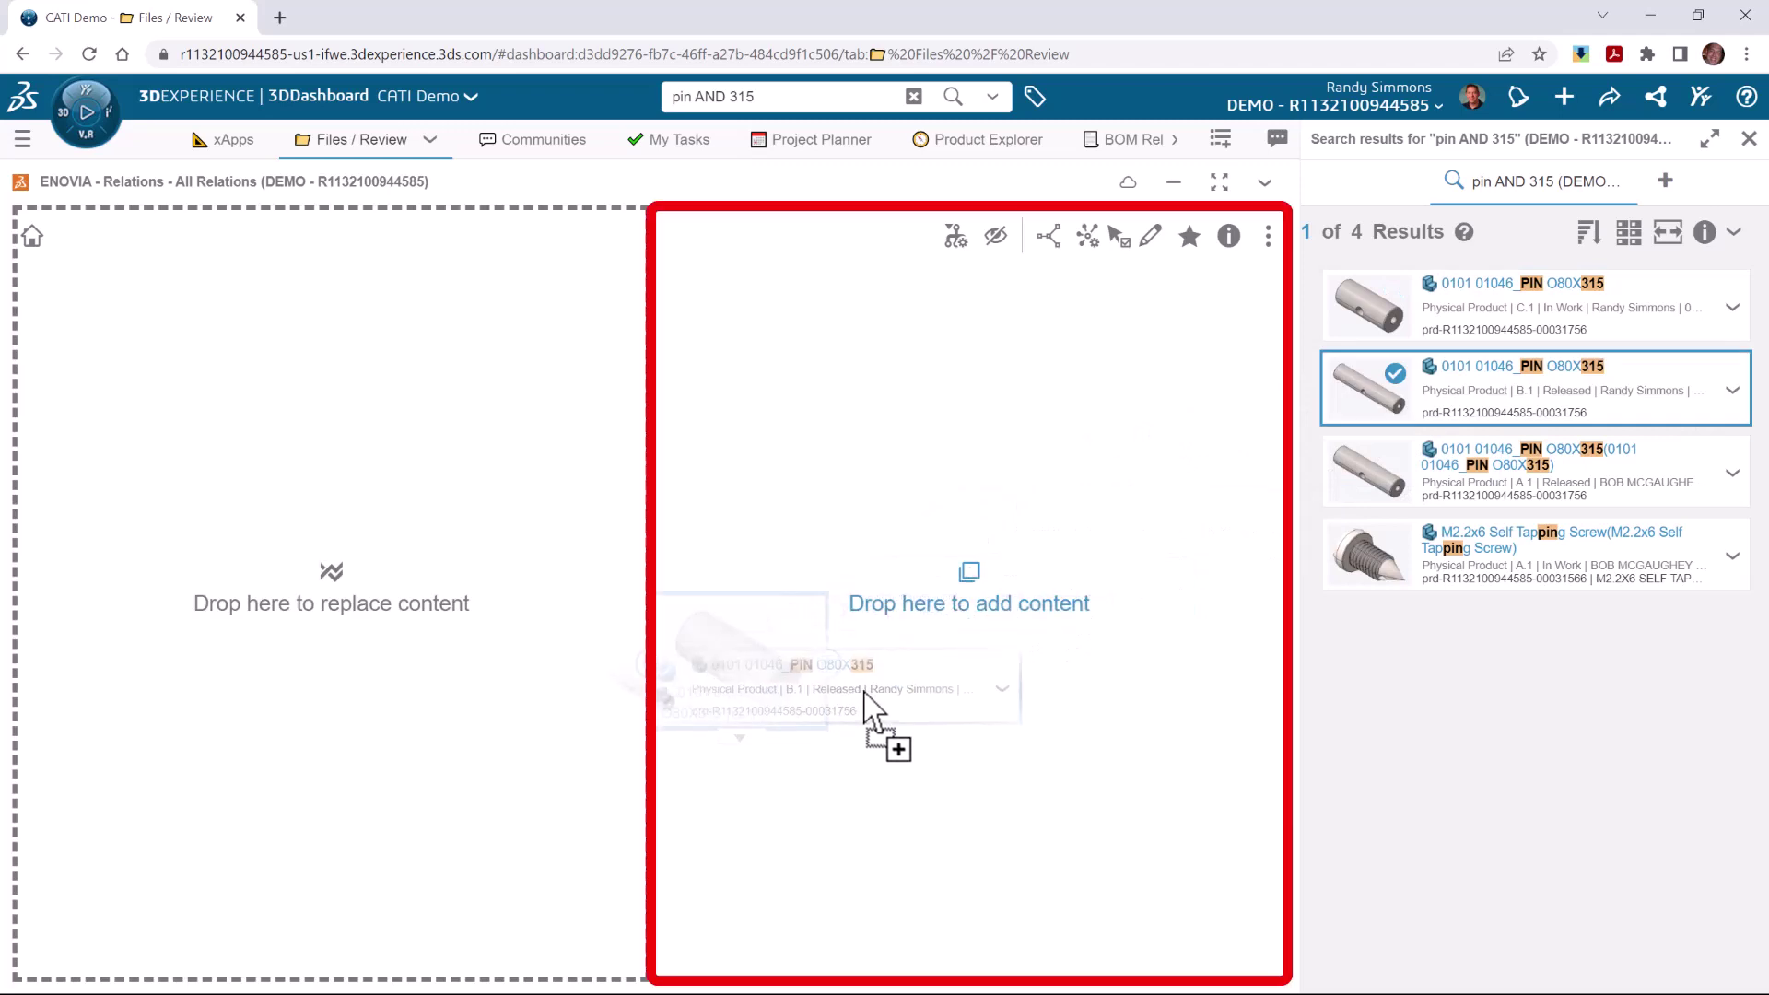
drag(866, 709, 868, 713)
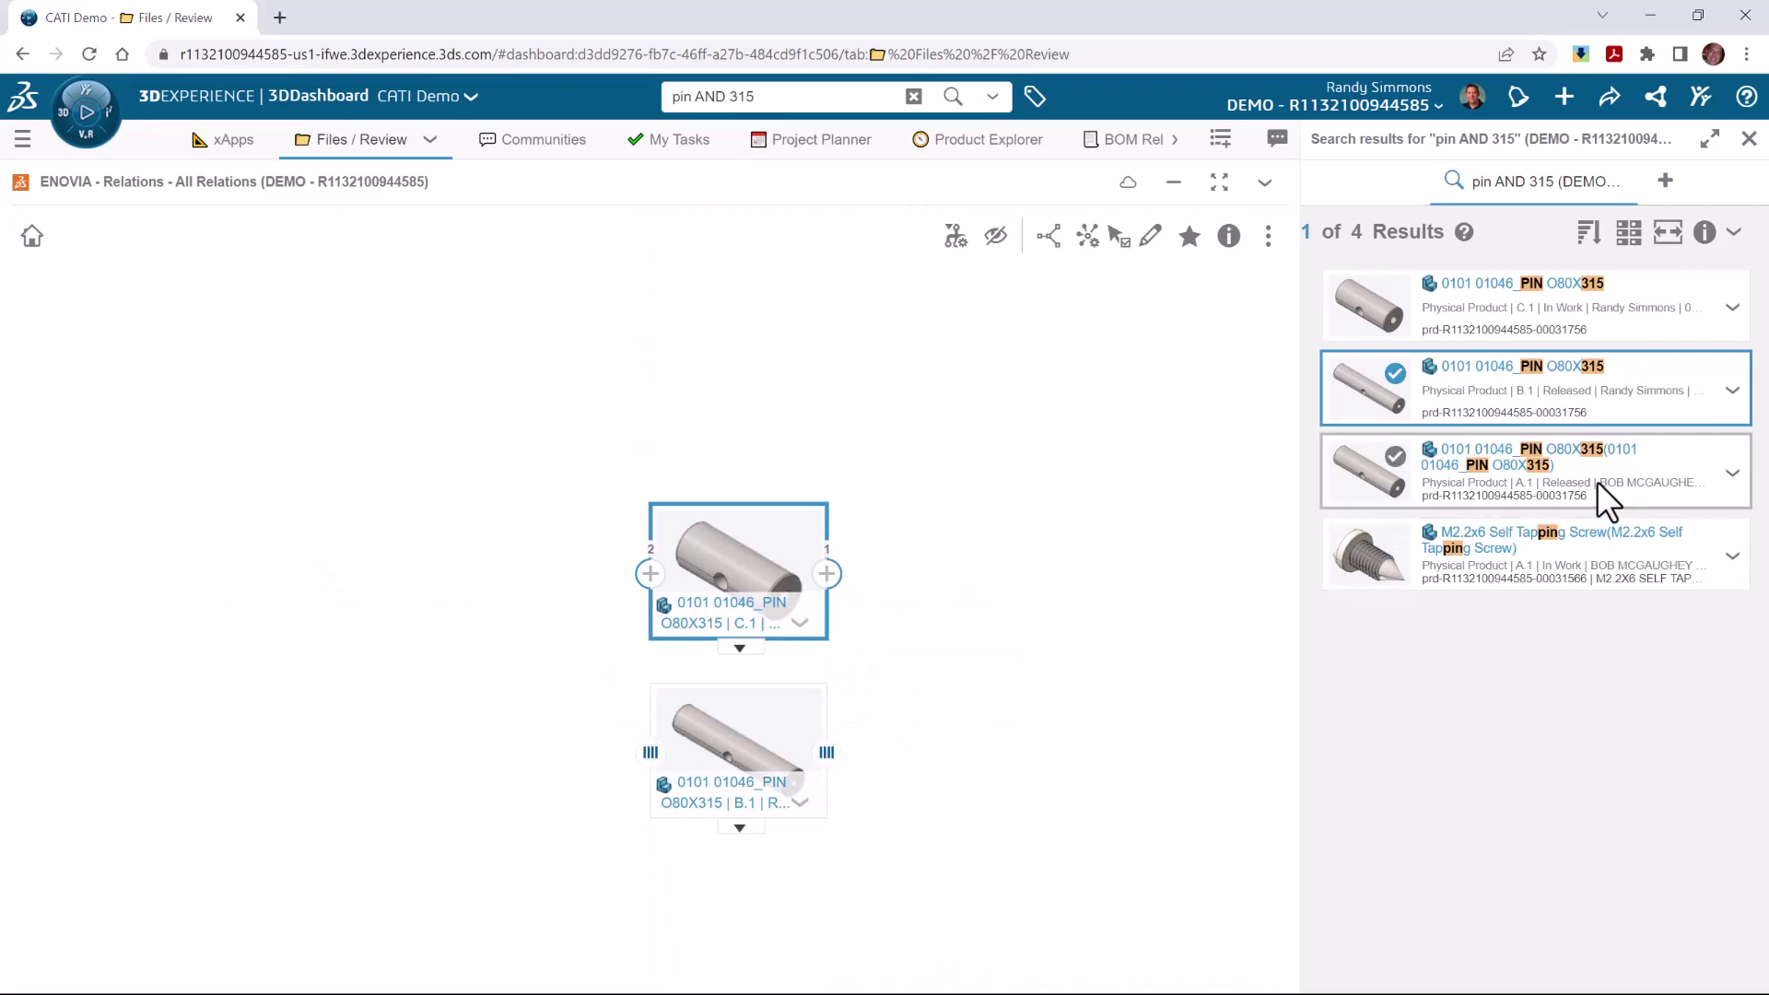
drag(1596, 481, 959, 672)
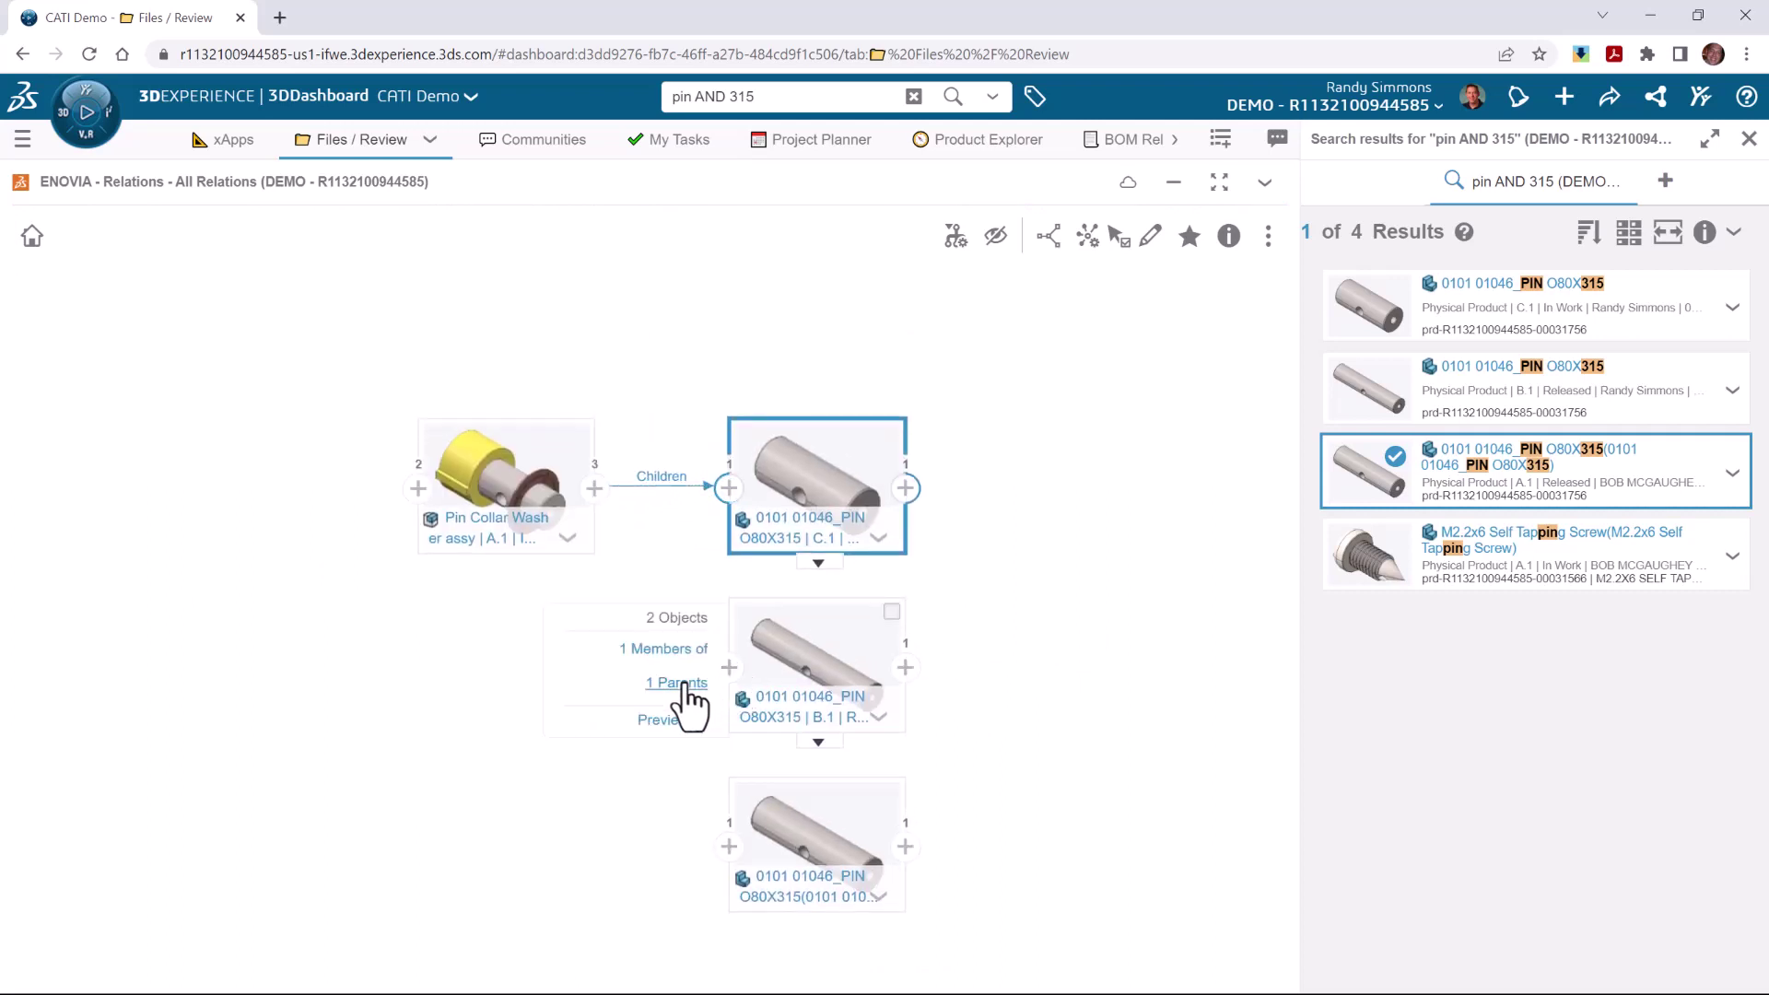
Expand the parent of the B.1 pin, then the parent of vert piv.
click(681, 687)
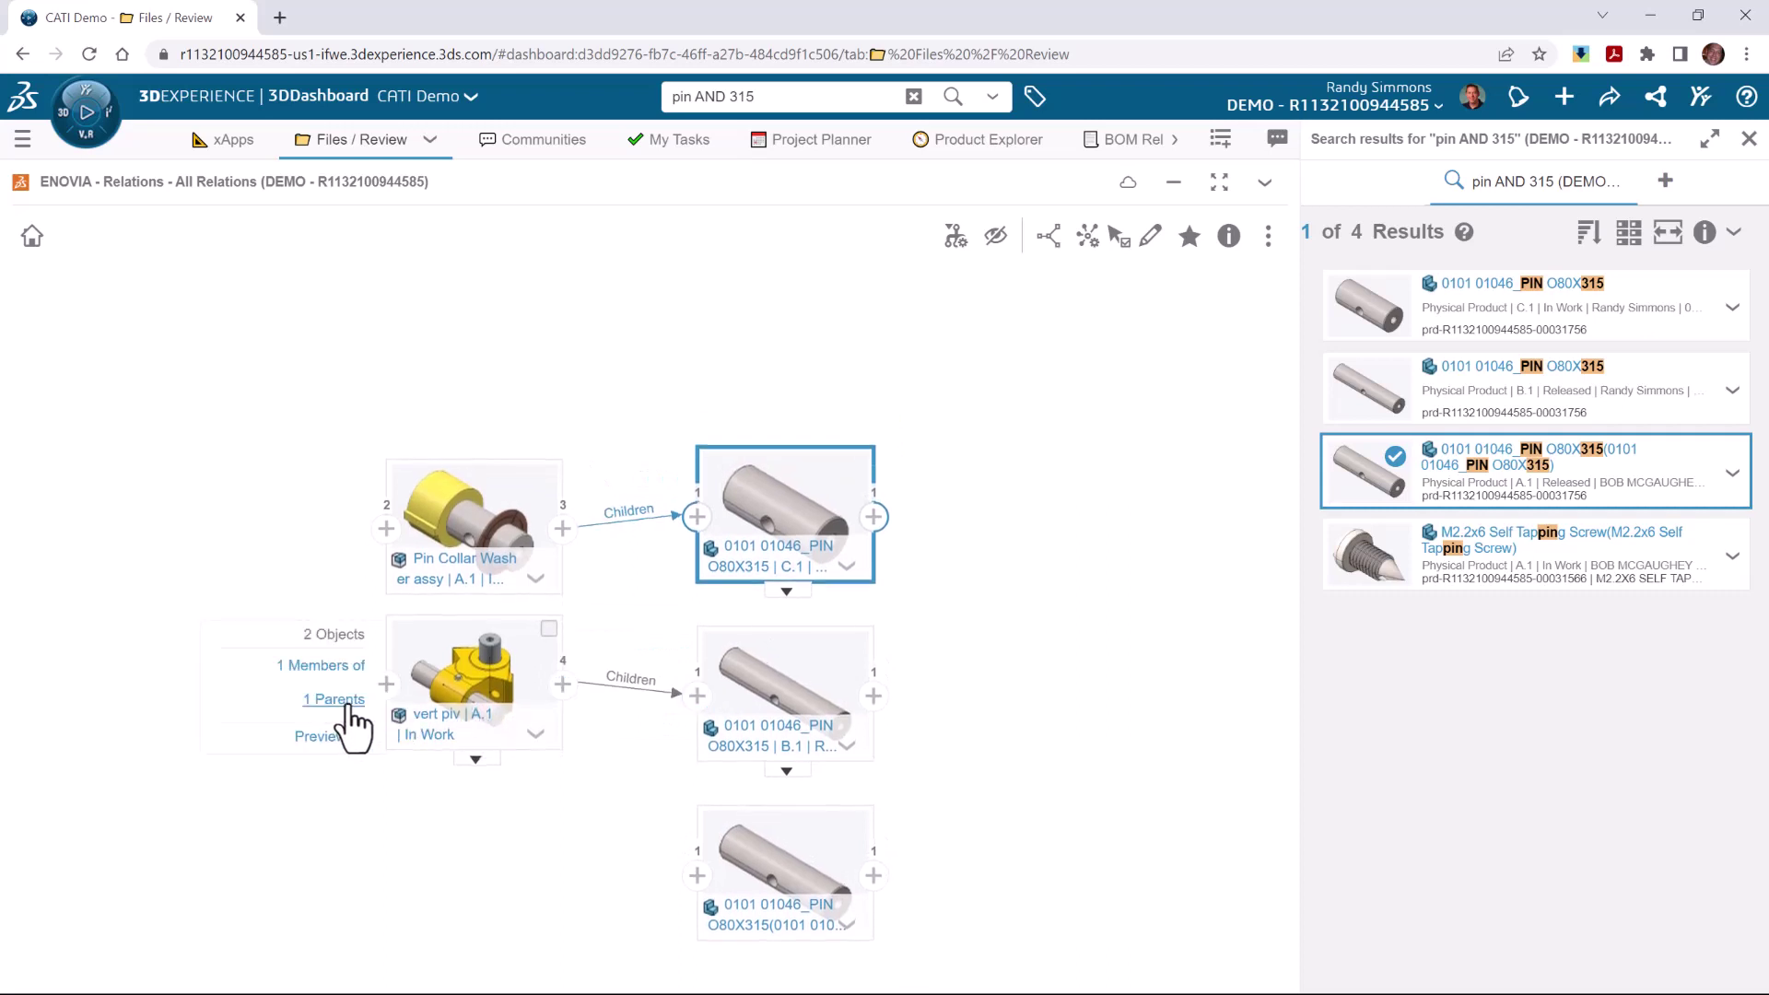
click(350, 702)
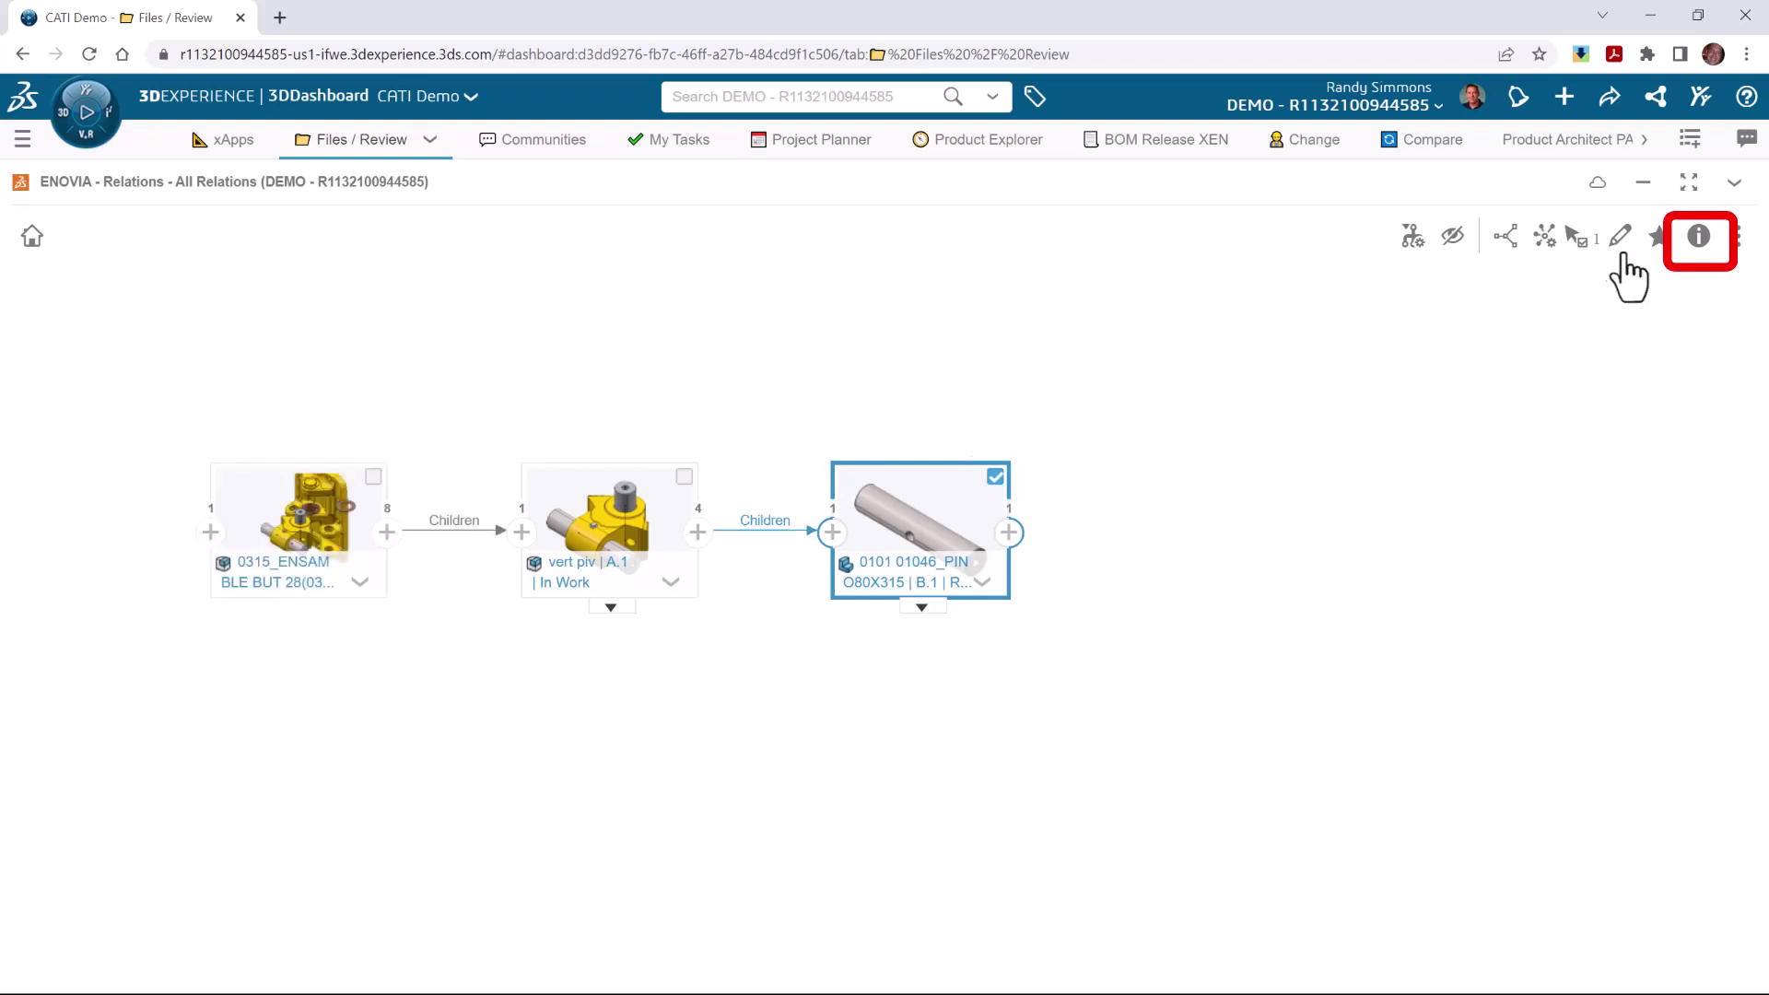
Open the B.1 pin's Revisions list and drag revisions C.1 and A.1 onto the graph.
click(1699, 238)
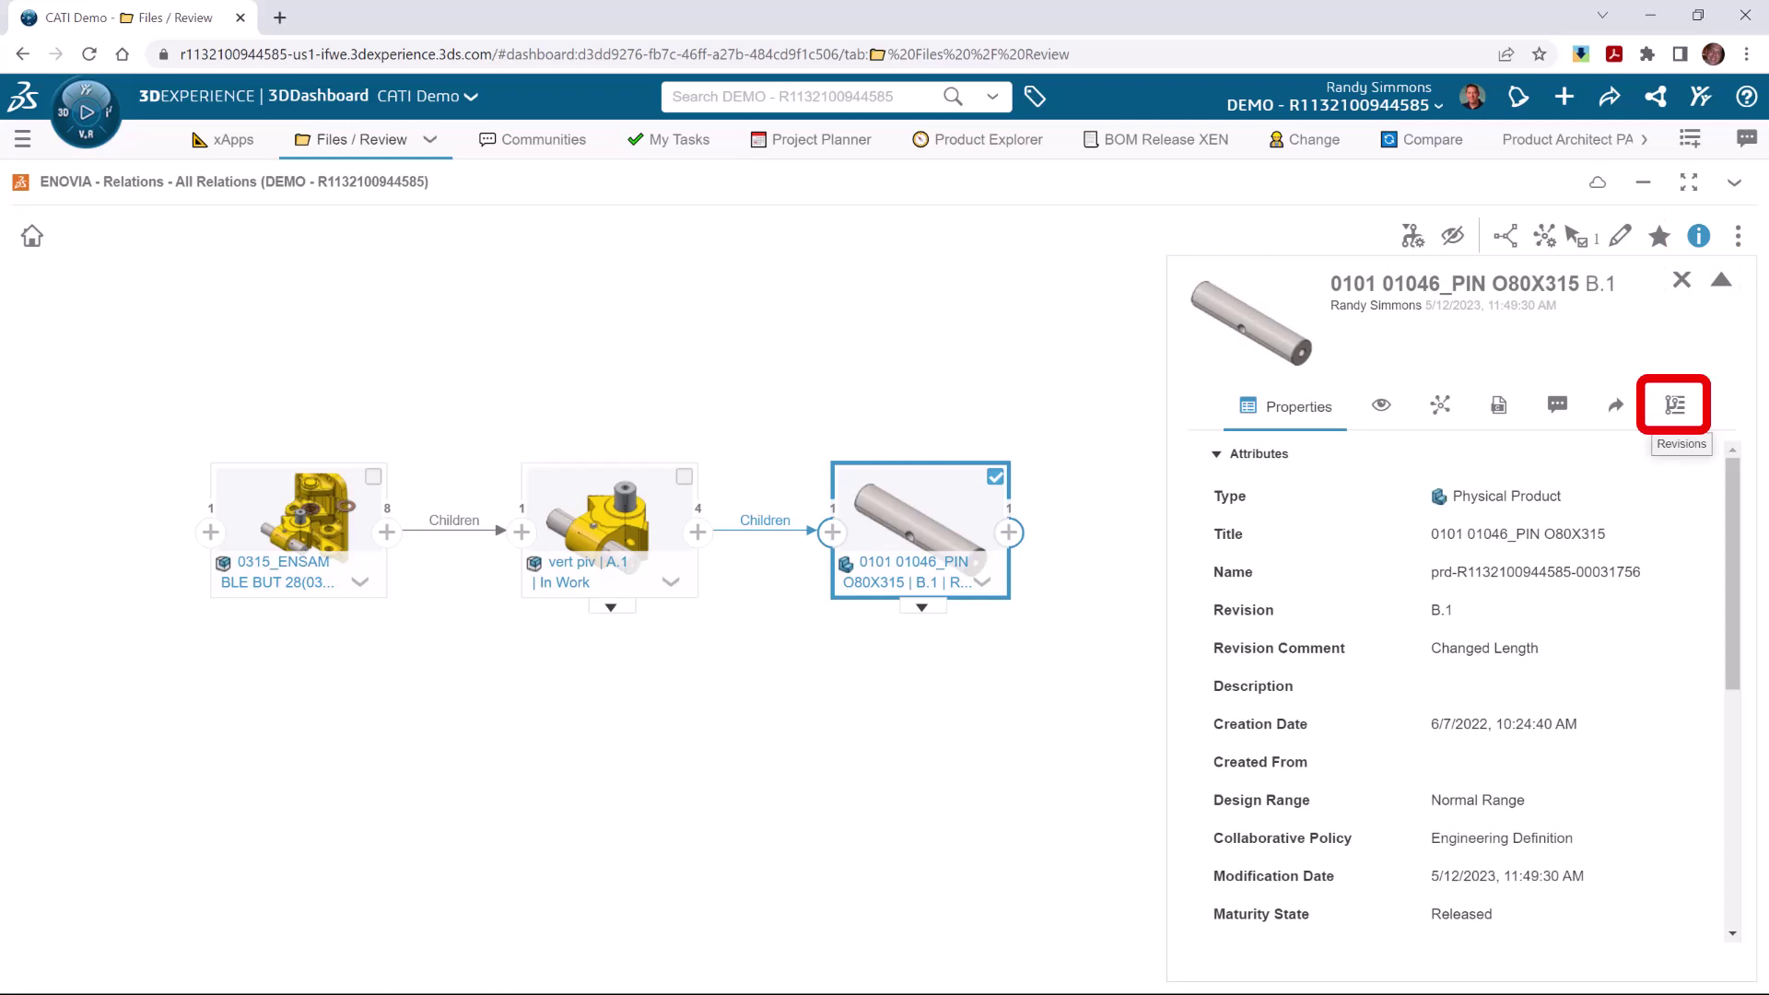
click(1676, 404)
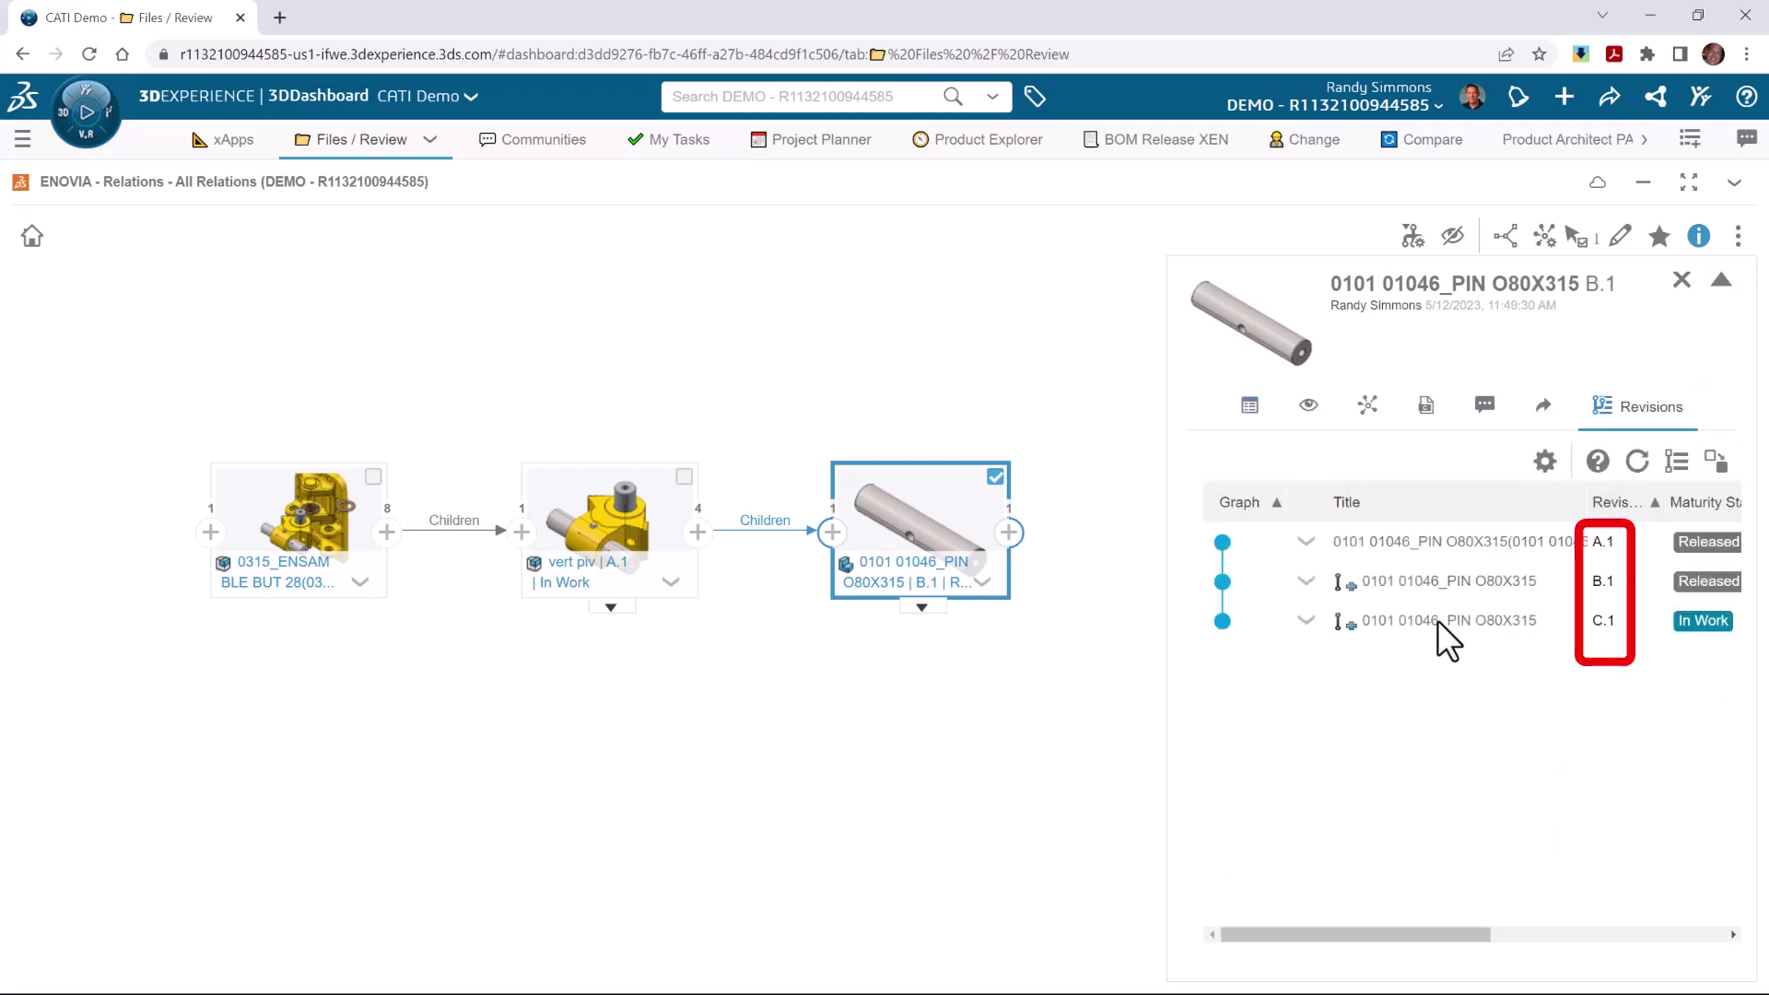
drag(1441, 618, 1082, 449)
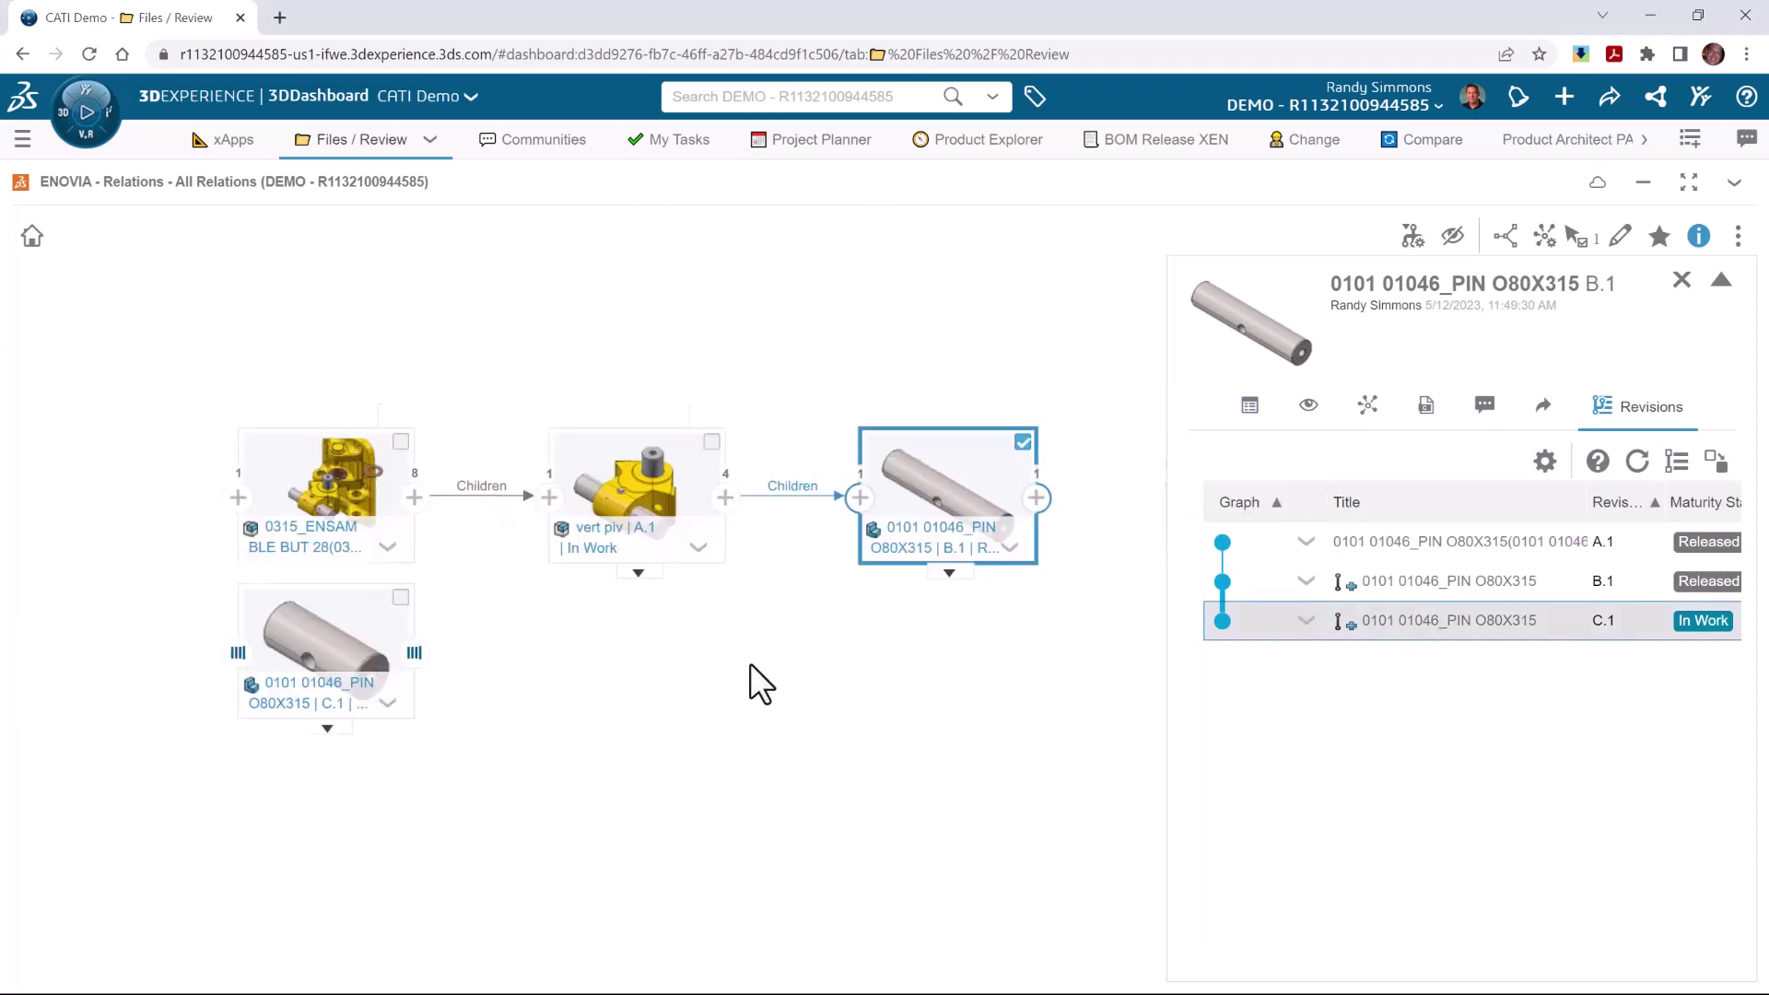
drag(1481, 546, 732, 751)
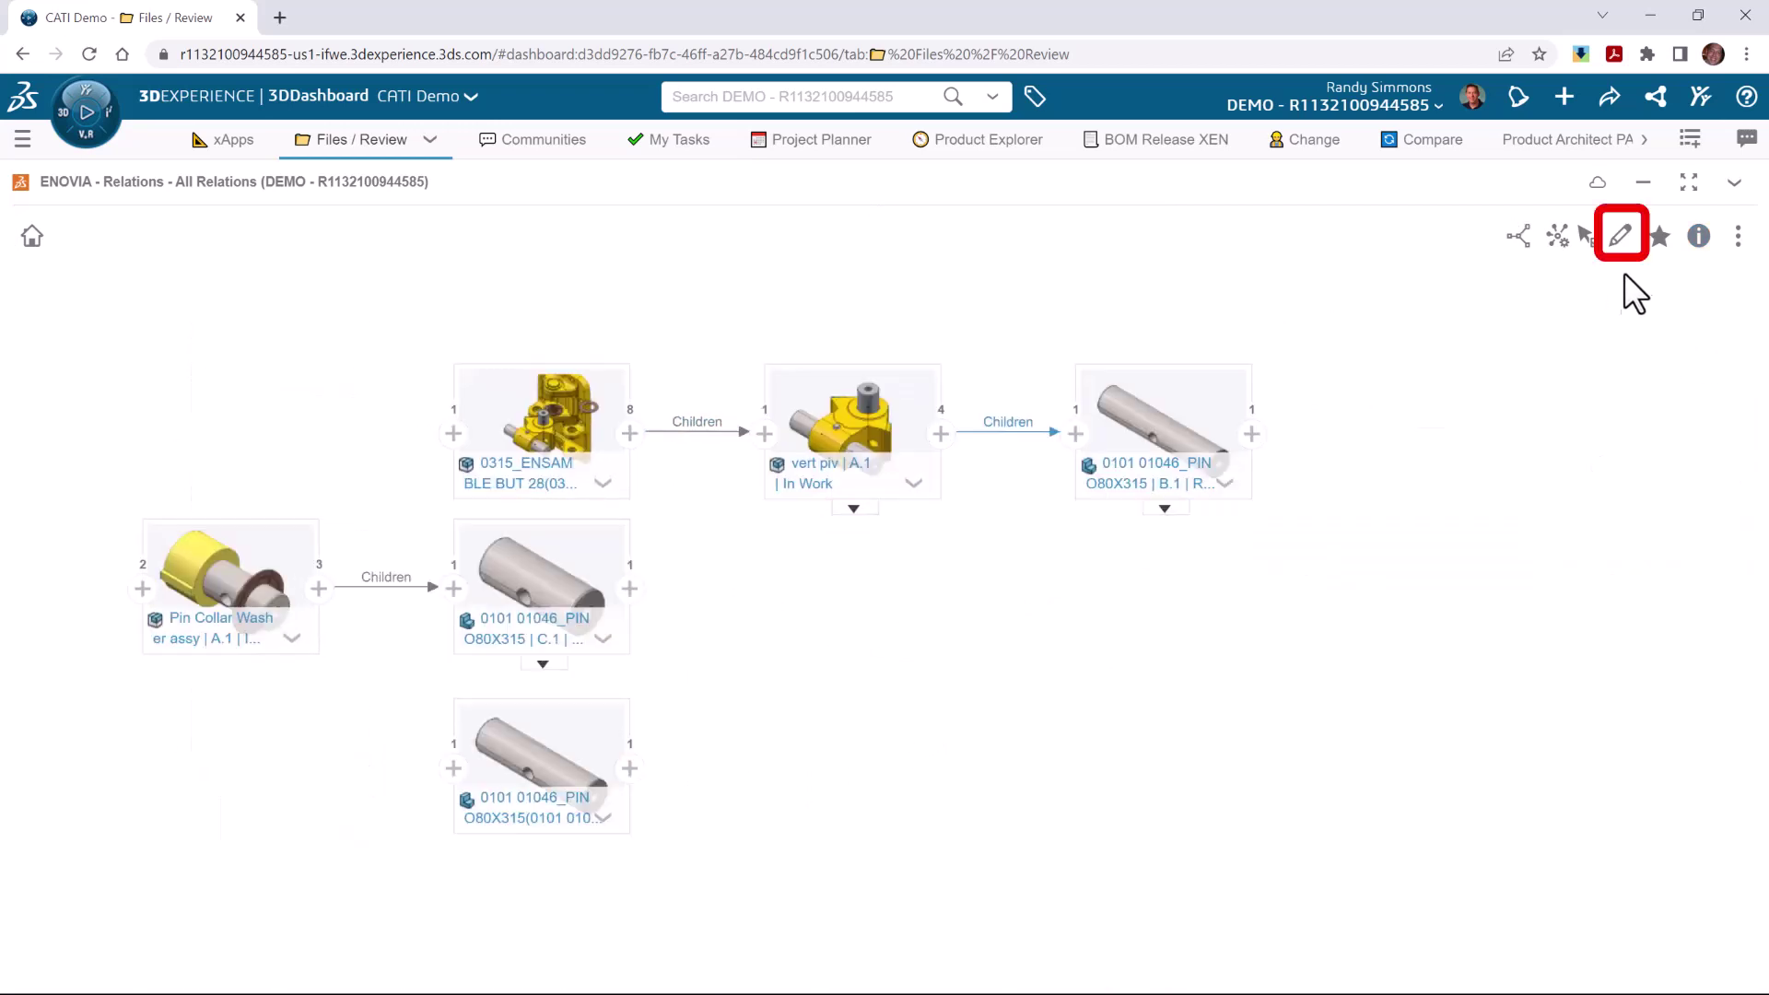
Enable layout editing and move the C.1 node up to the top of the graph.
click(1619, 246)
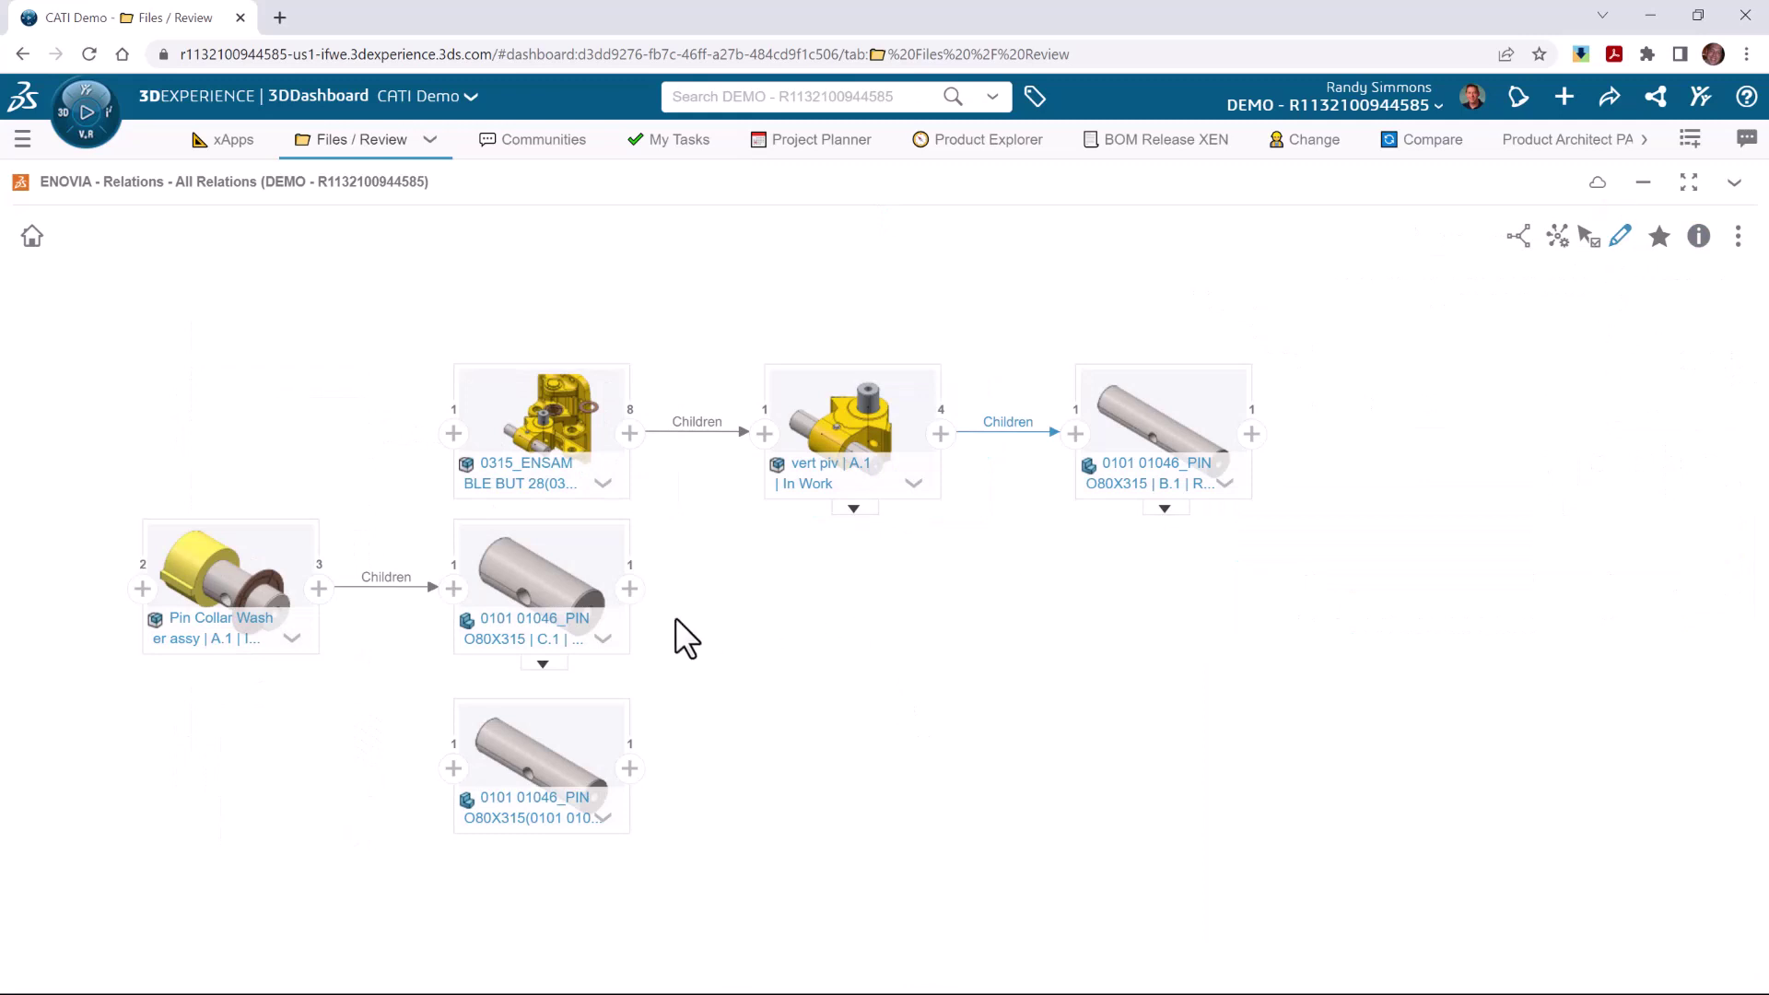
drag(573, 608, 558, 316)
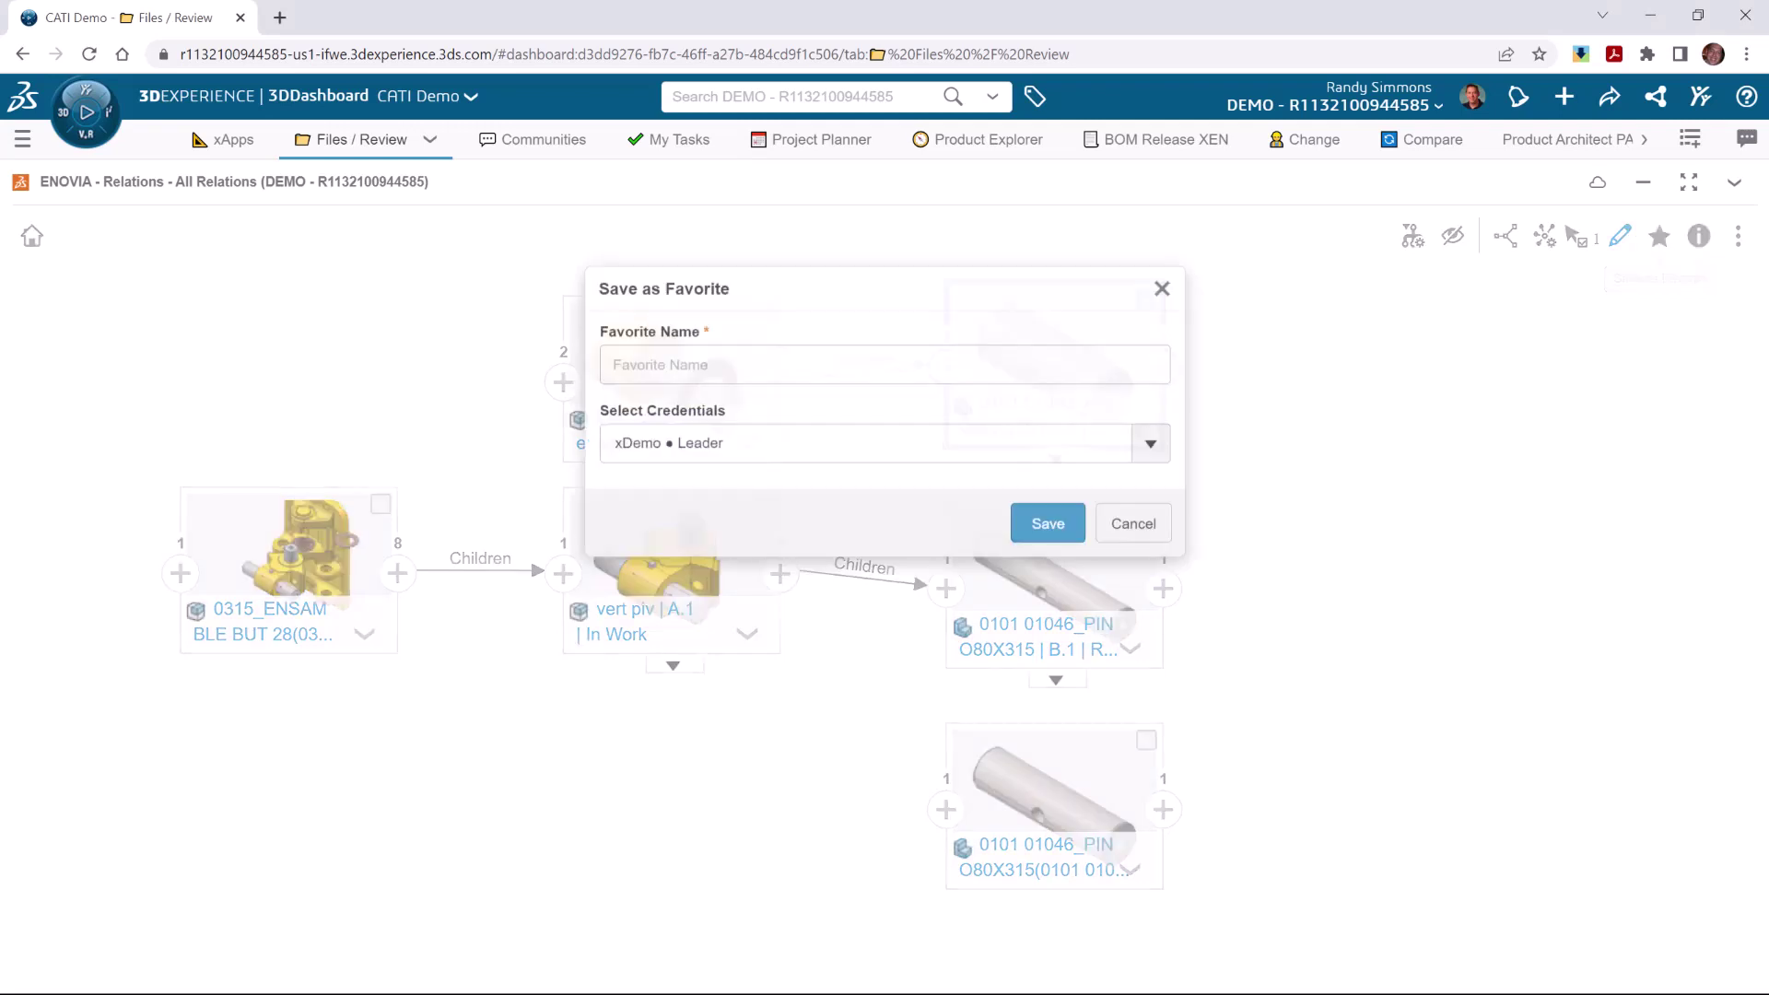
text(Pin 315 R)
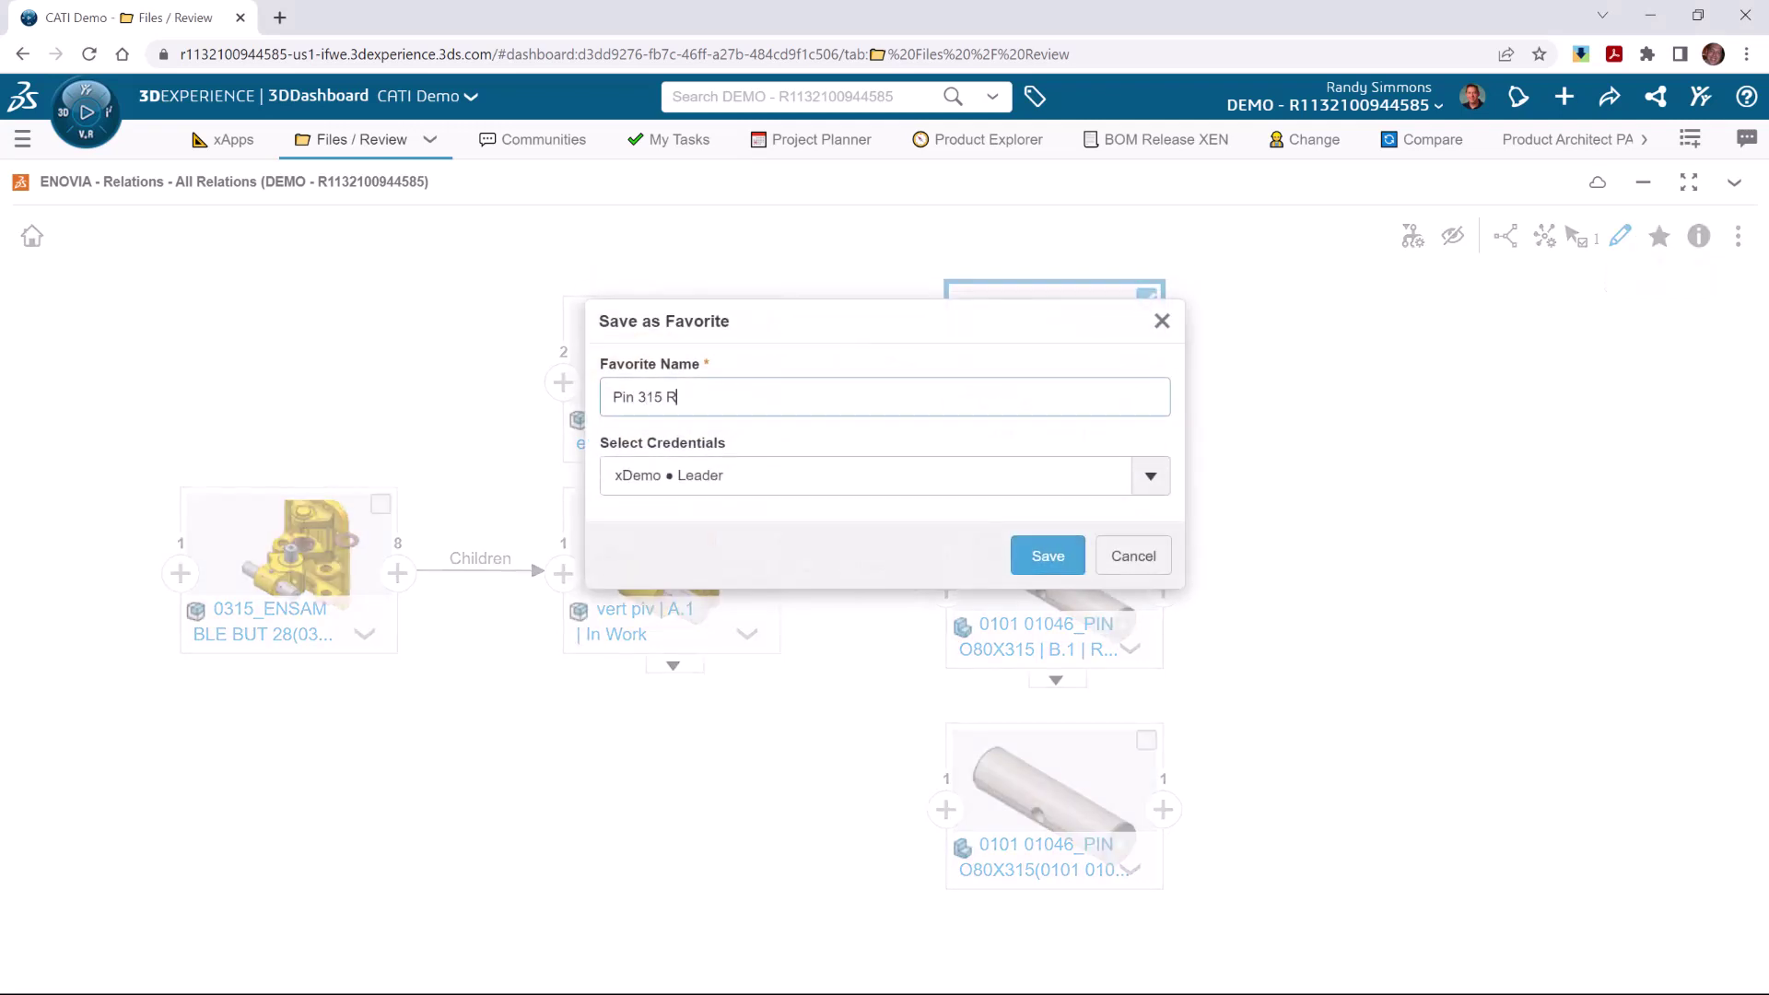
text(evisions)
Confirm the 'Pin 315 Revisions' favorite name to save the graph.
key(Return)
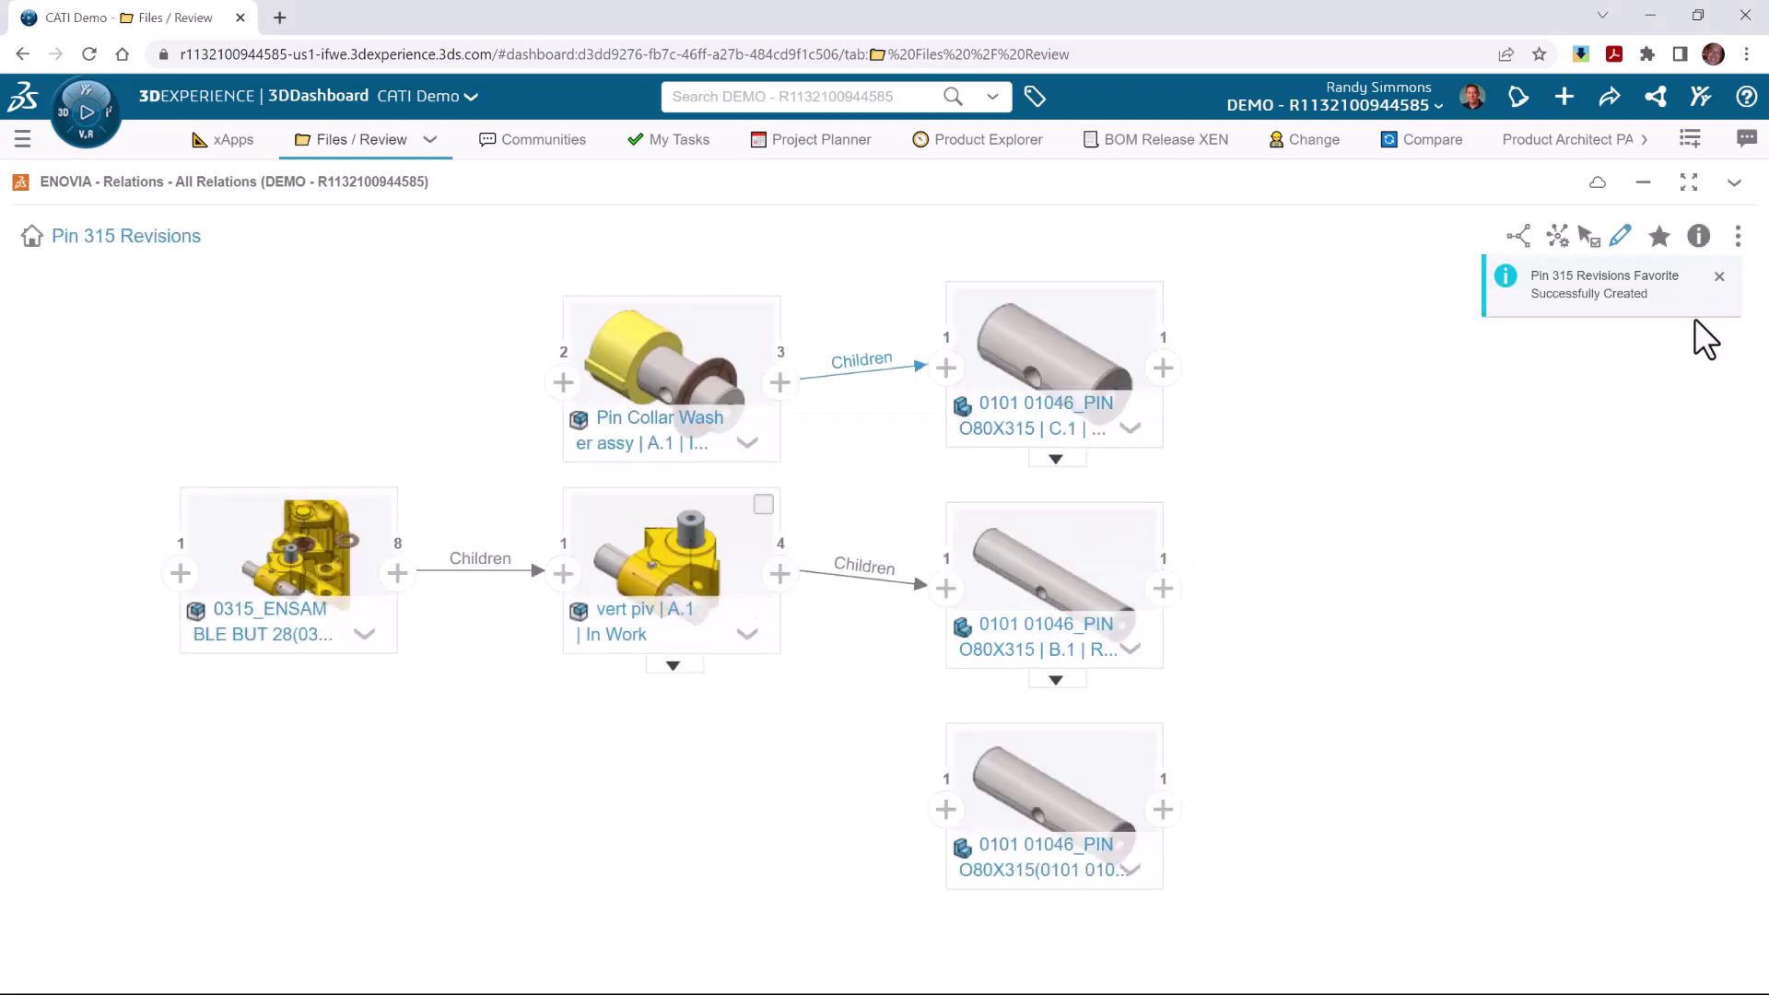
Clear all objects from the graph, then reopen the 'Pin 315 Revisions' favorite from Home.
click(1735, 239)
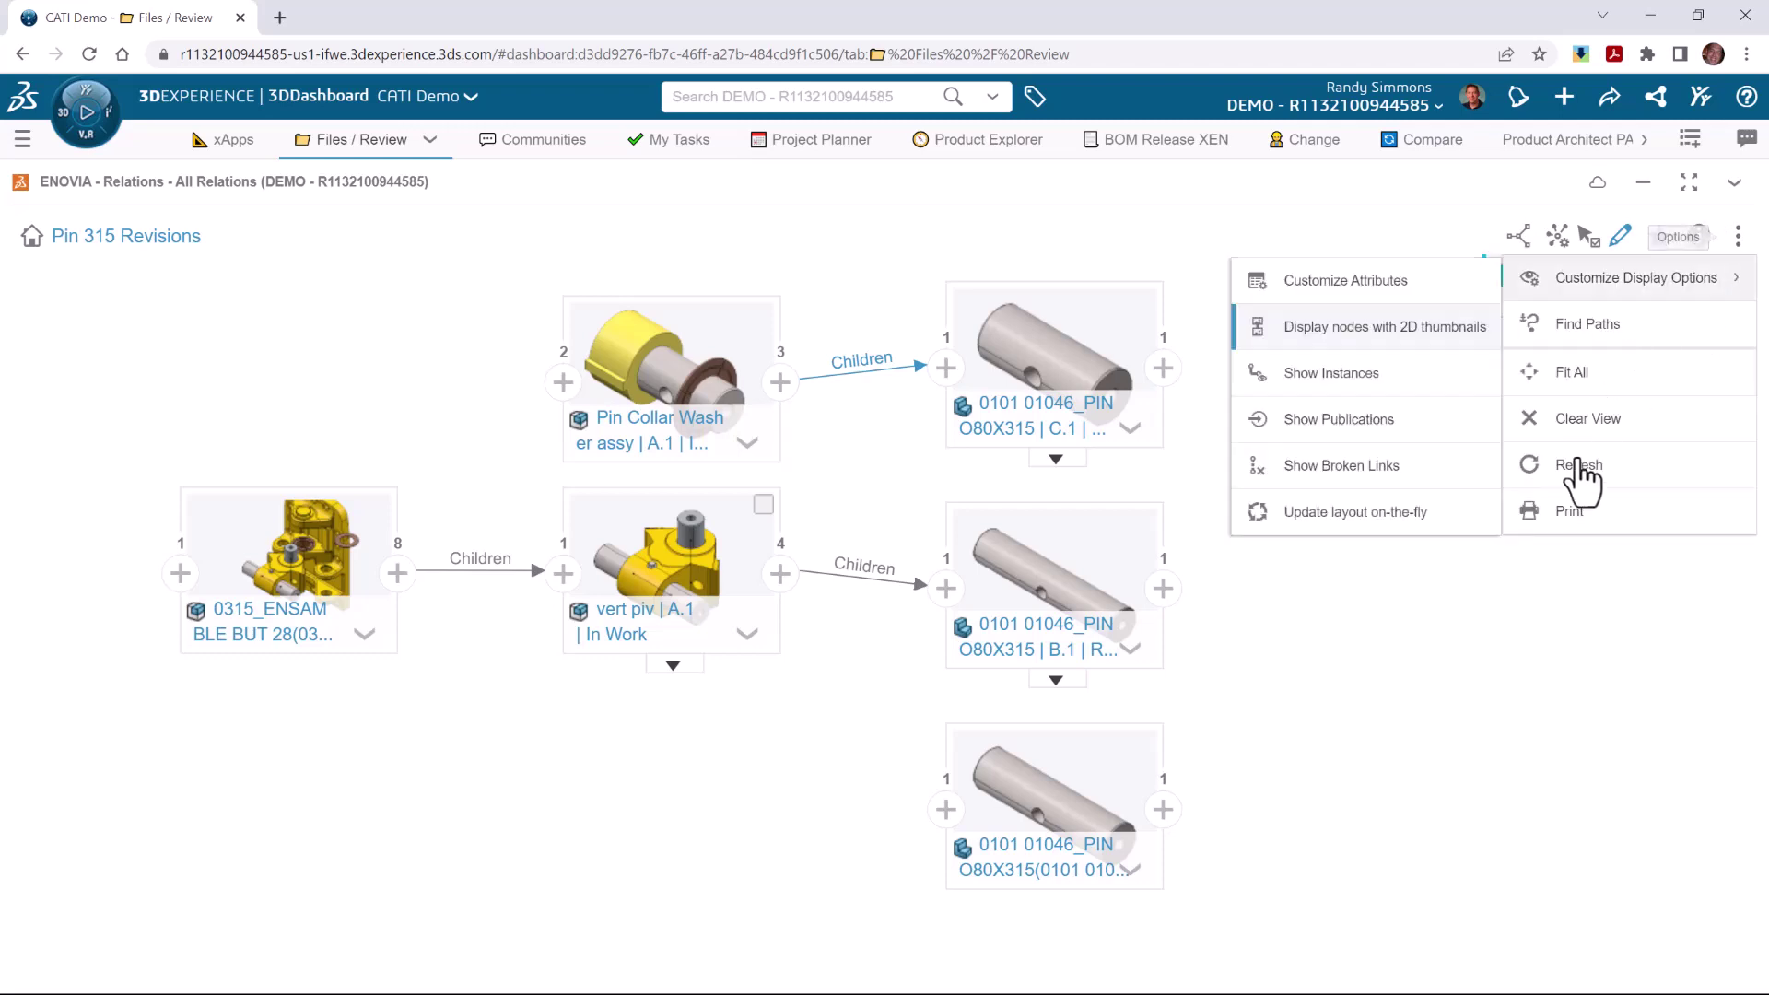
click(1589, 421)
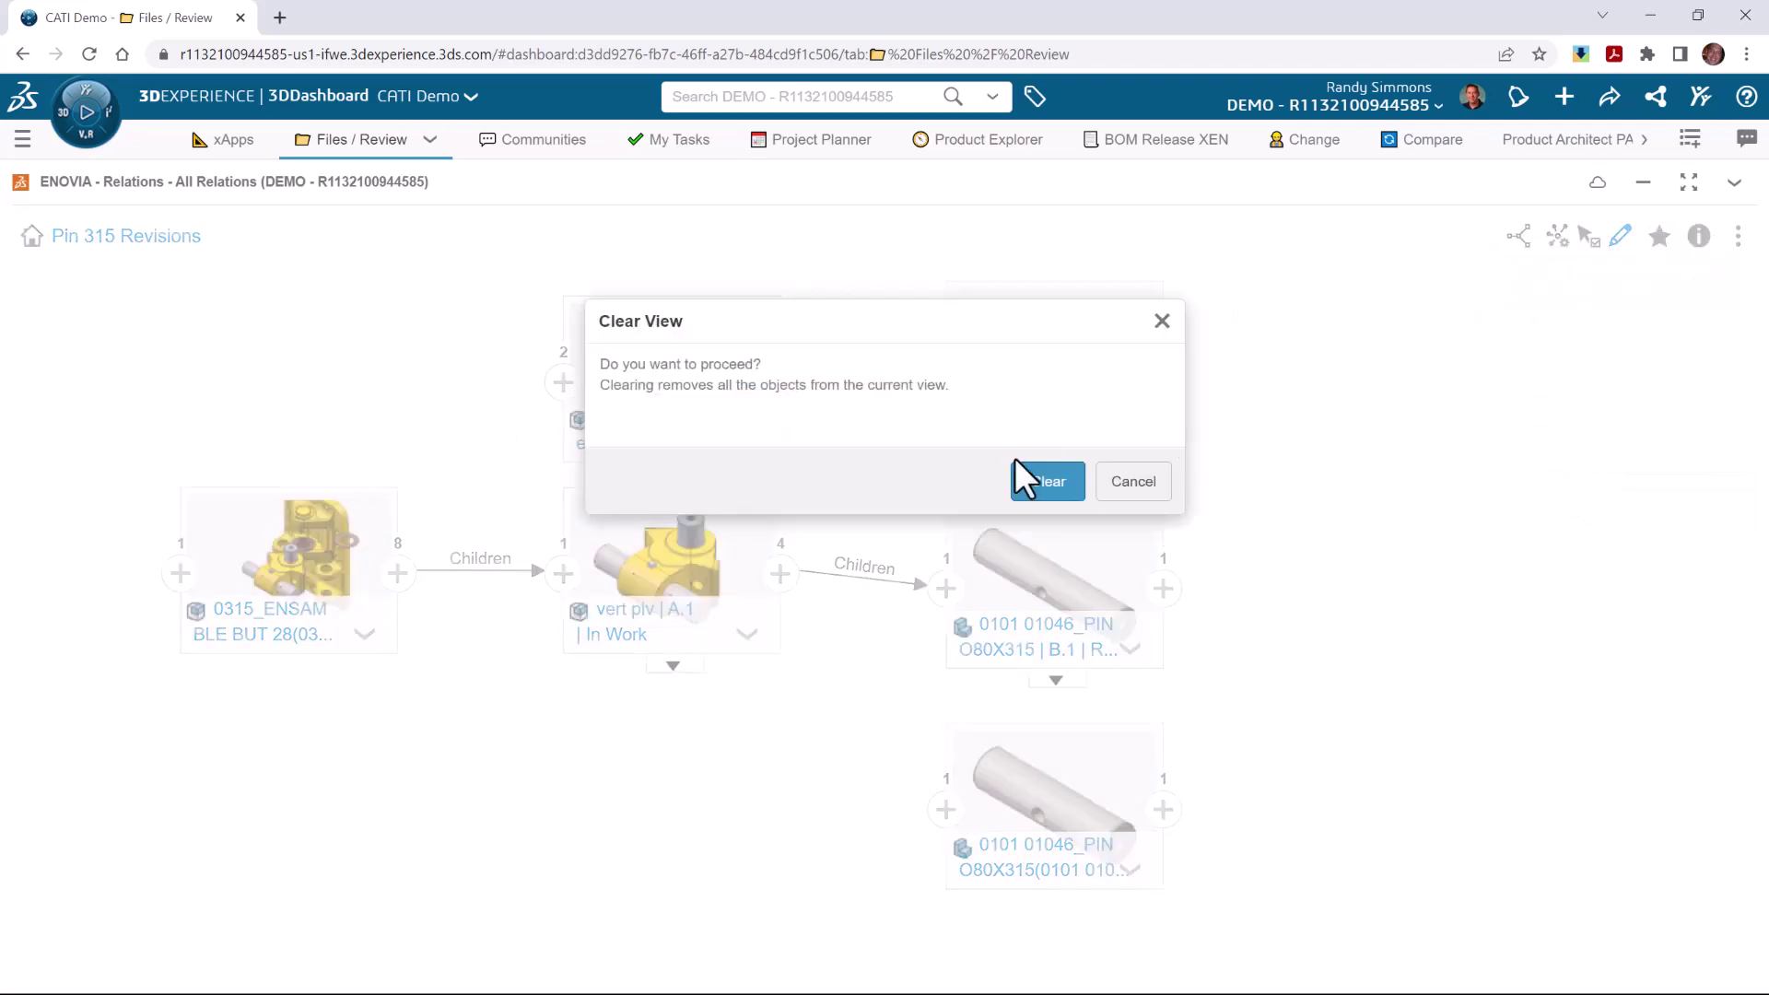
click(1053, 487)
click(31, 237)
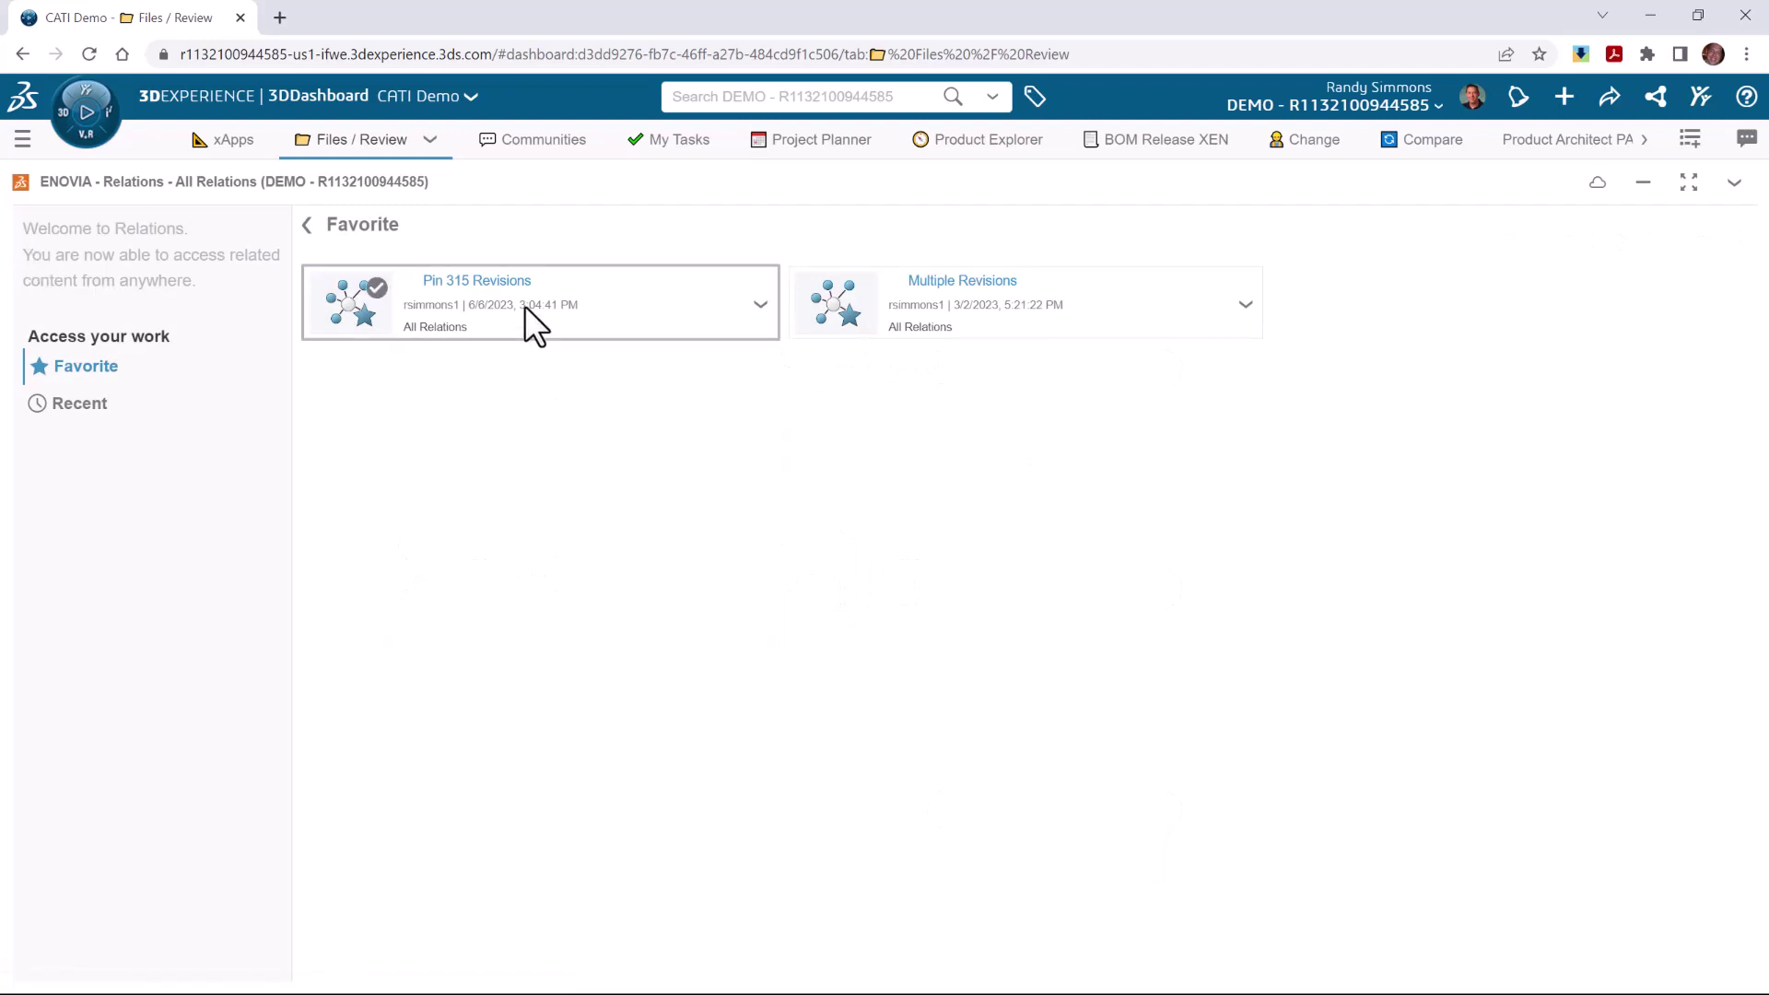
click(524, 305)
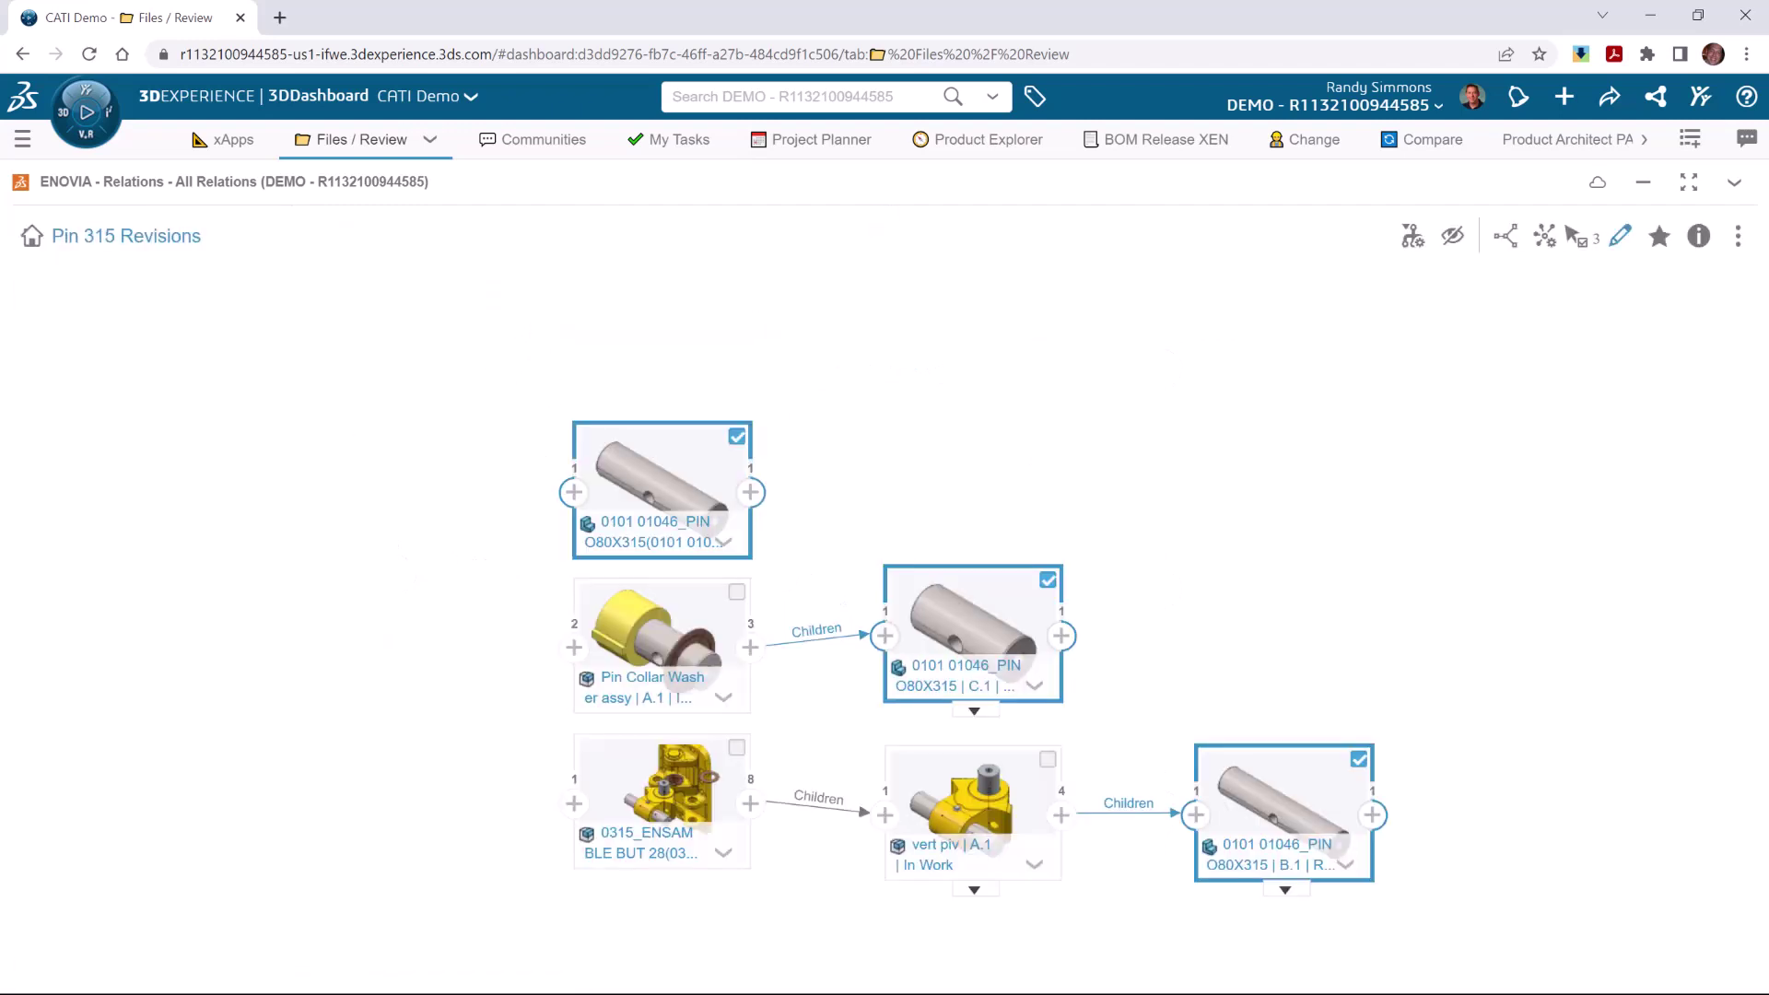